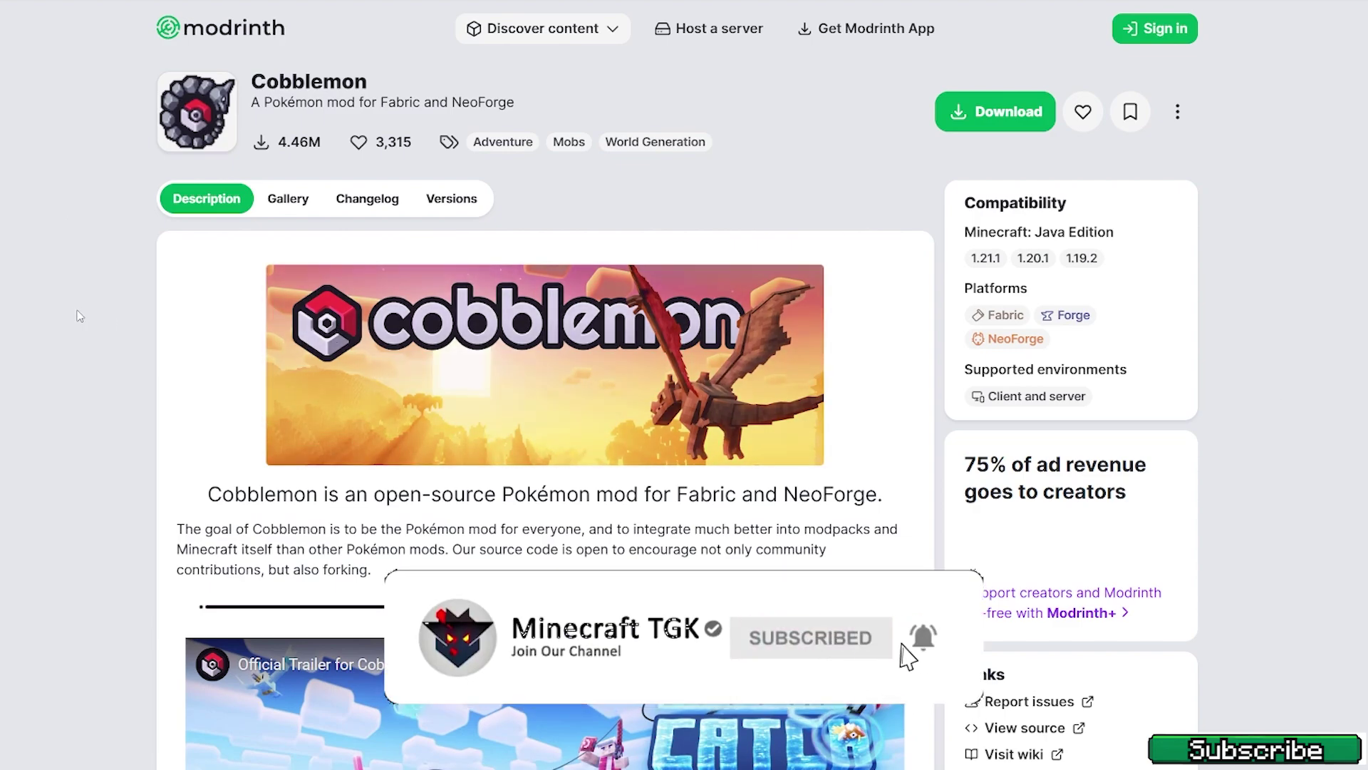
Step: Download Cobblemon 1.6.0 for Fabric 1.21.1 from the Modrinth Versions list
scroll(80, 315, "down", 15)
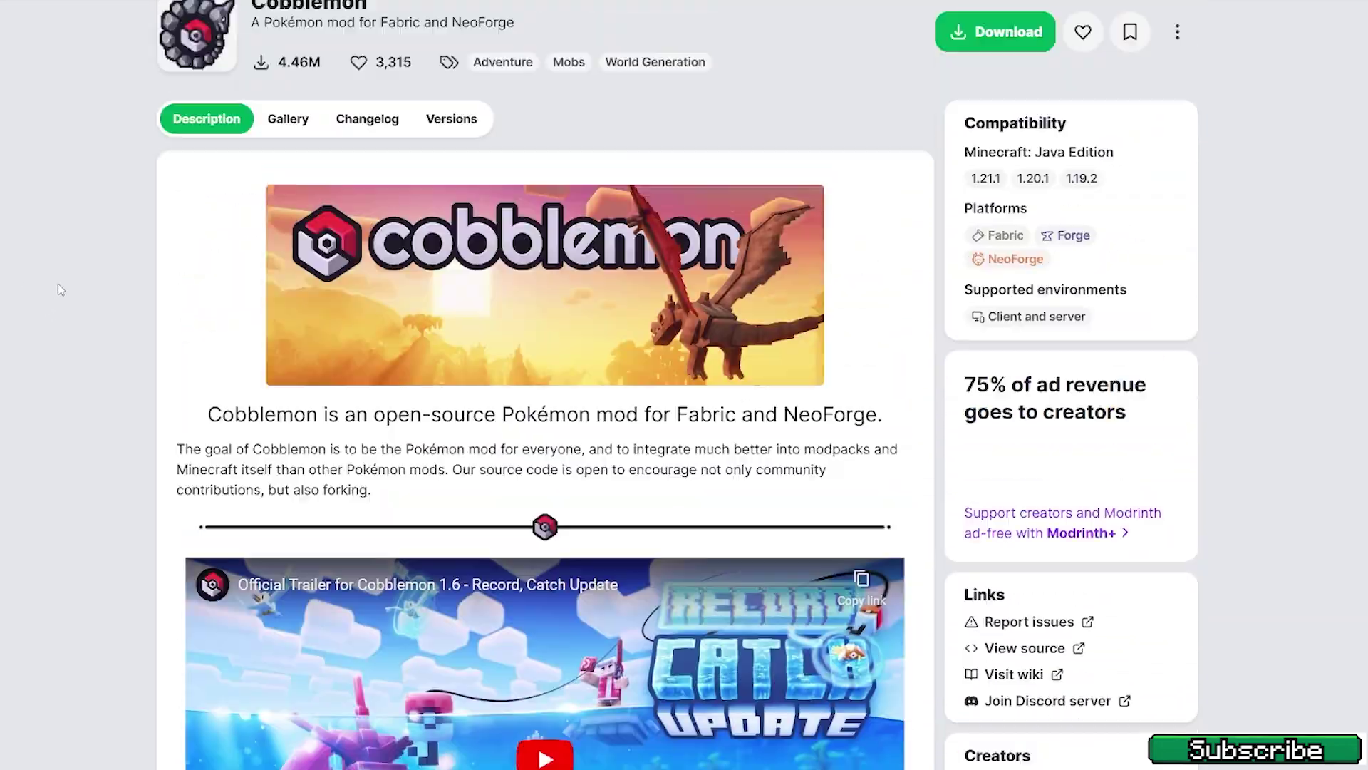
scroll(73, 269, "up", 1)
scroll(104, 242, "down", 1)
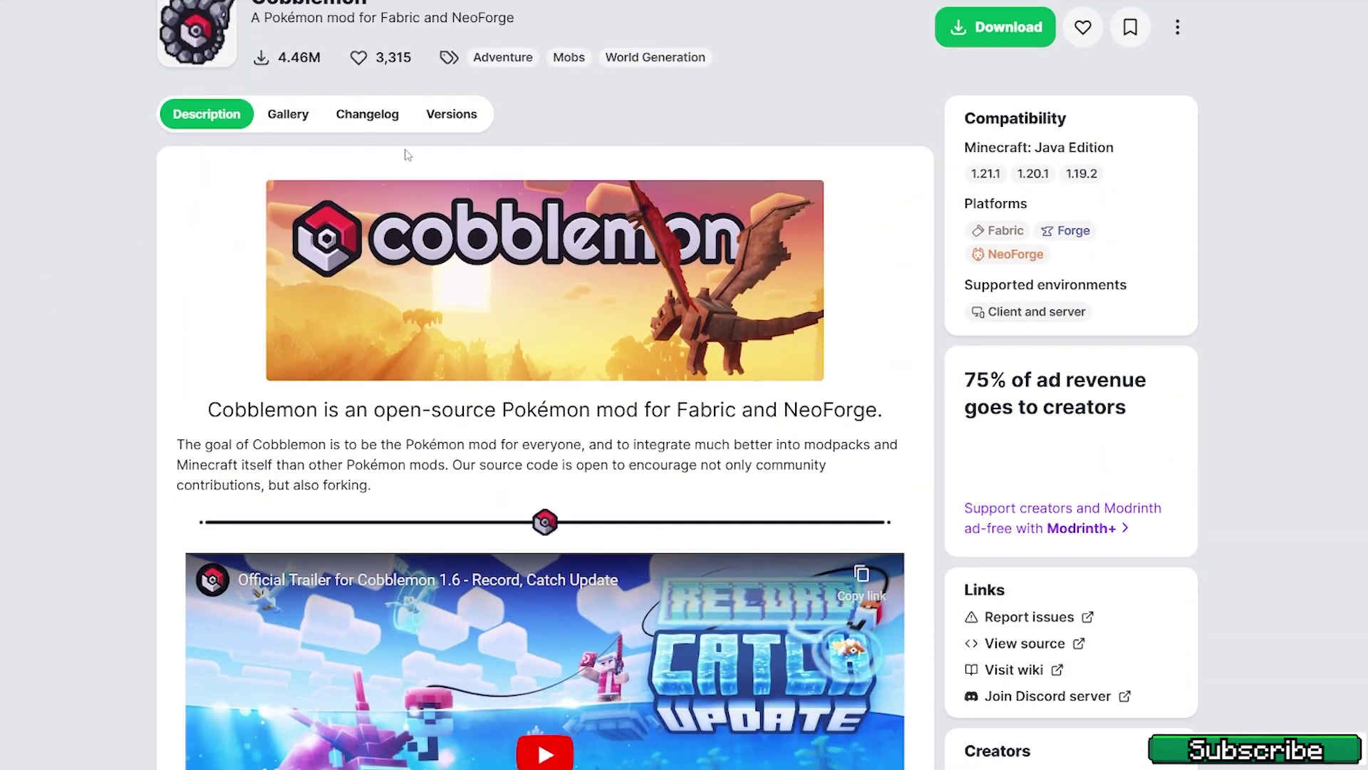
scroll(428, 168, "up", 1)
left_click(452, 203)
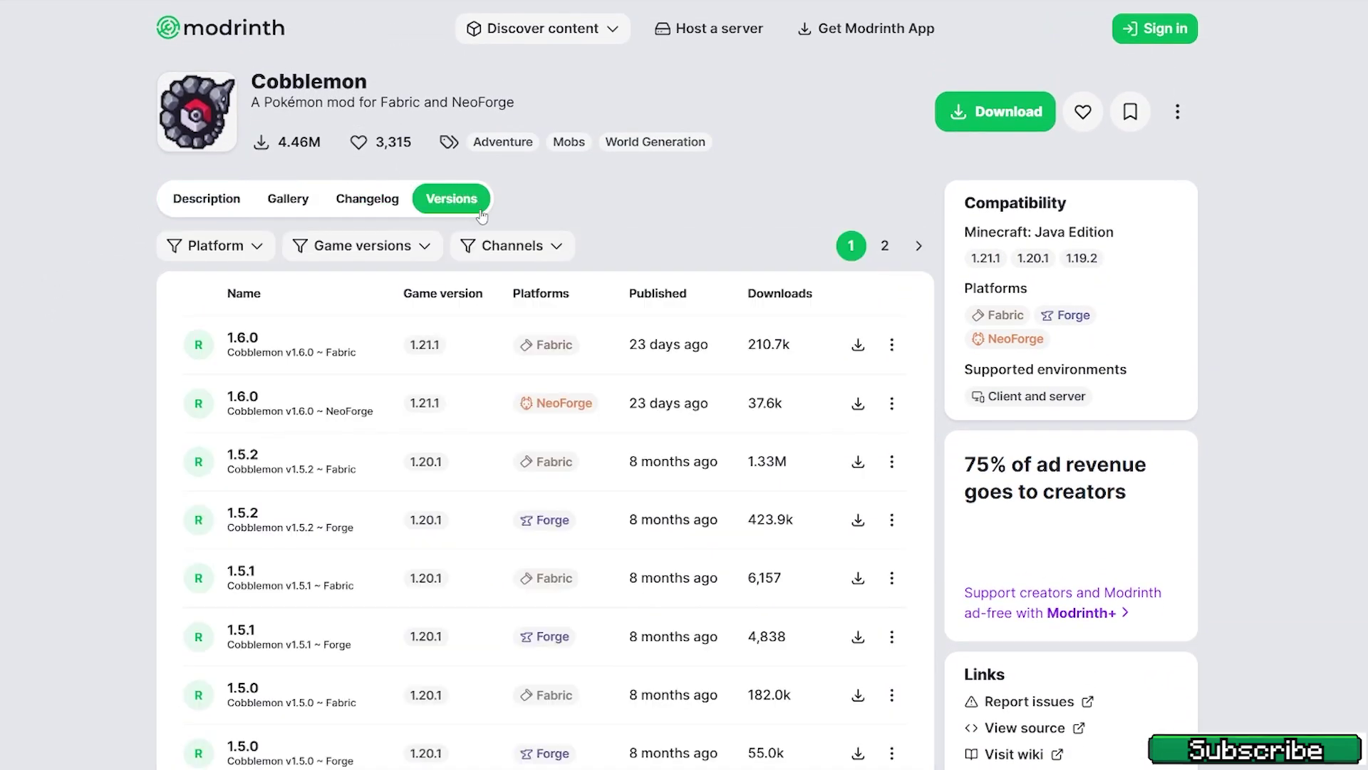
scroll(442, 299, "down", 1)
scroll(420, 342, "up", 1)
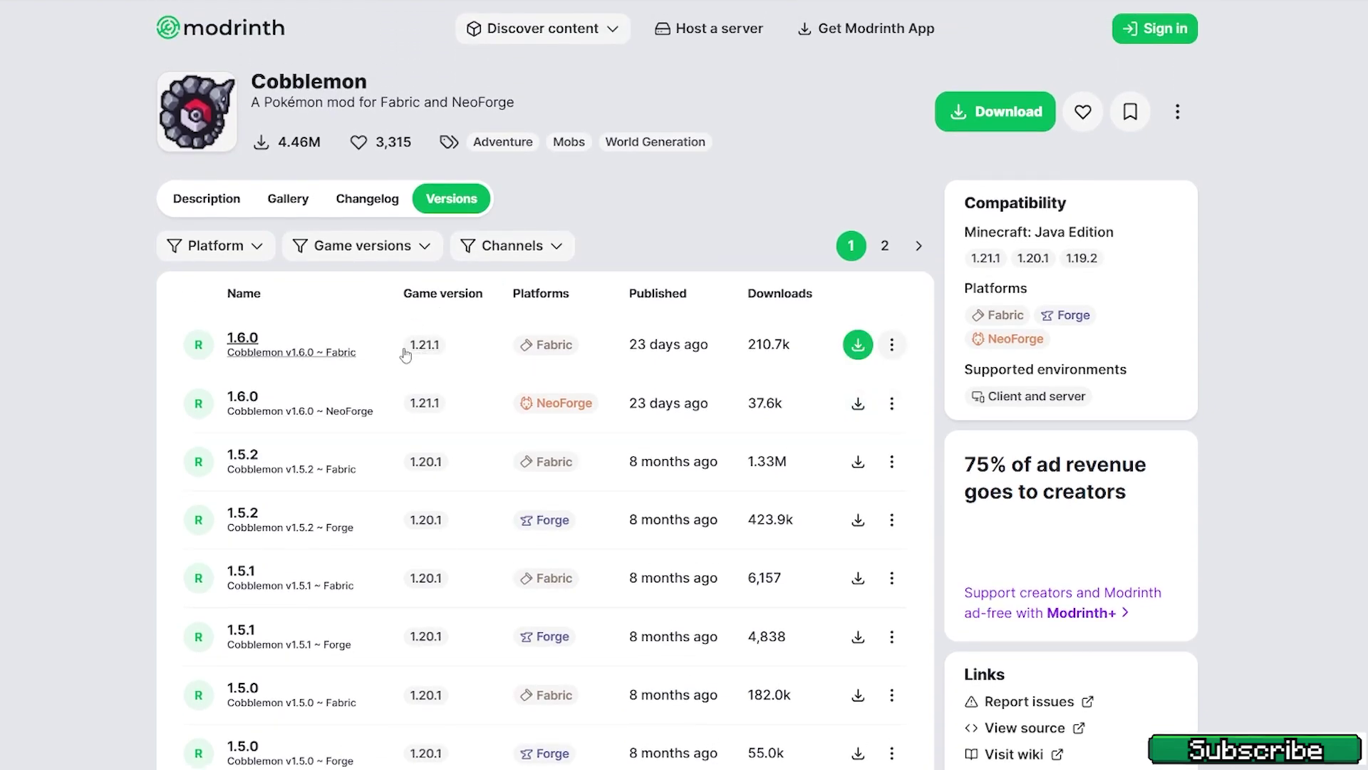
left_click(857, 345)
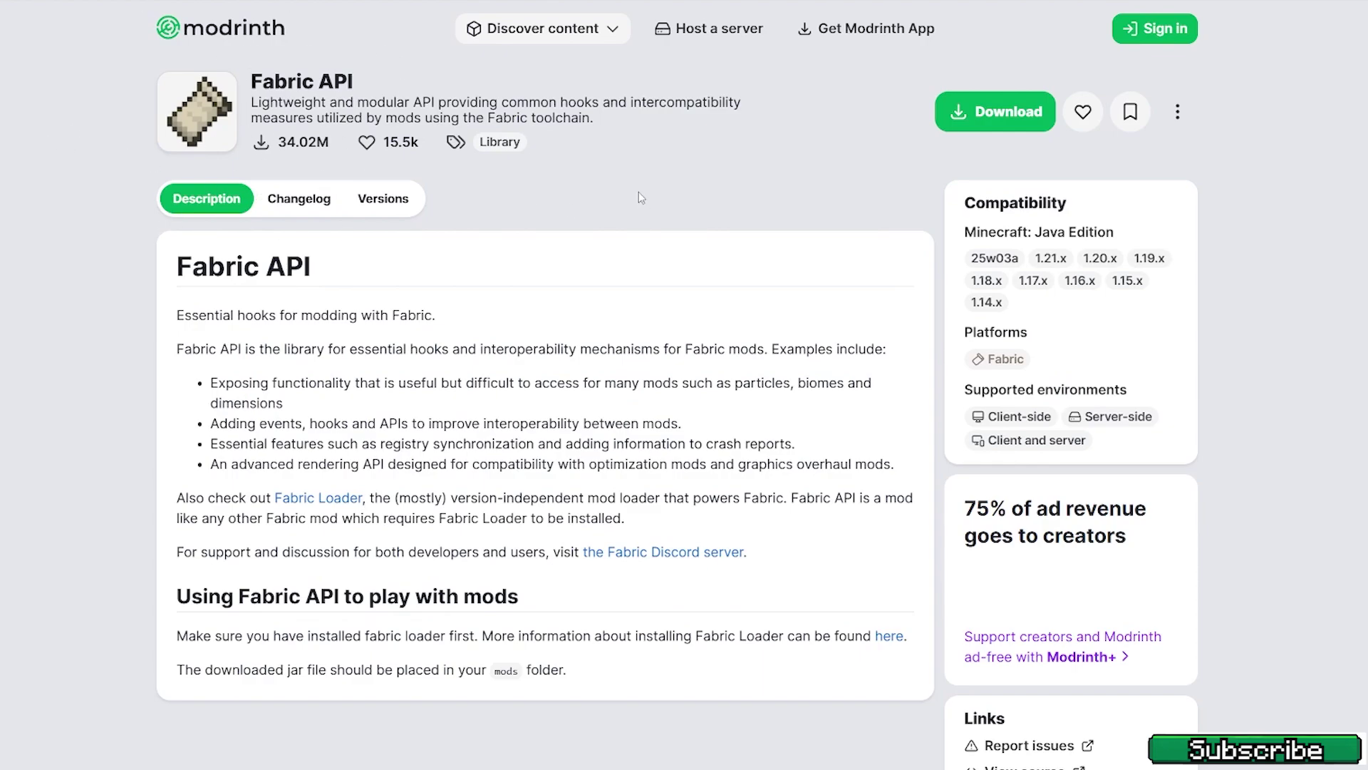
Step: Close Chrome, confirm the exit warning, and select the three downloaded files on the desktop
key("alt+F4")
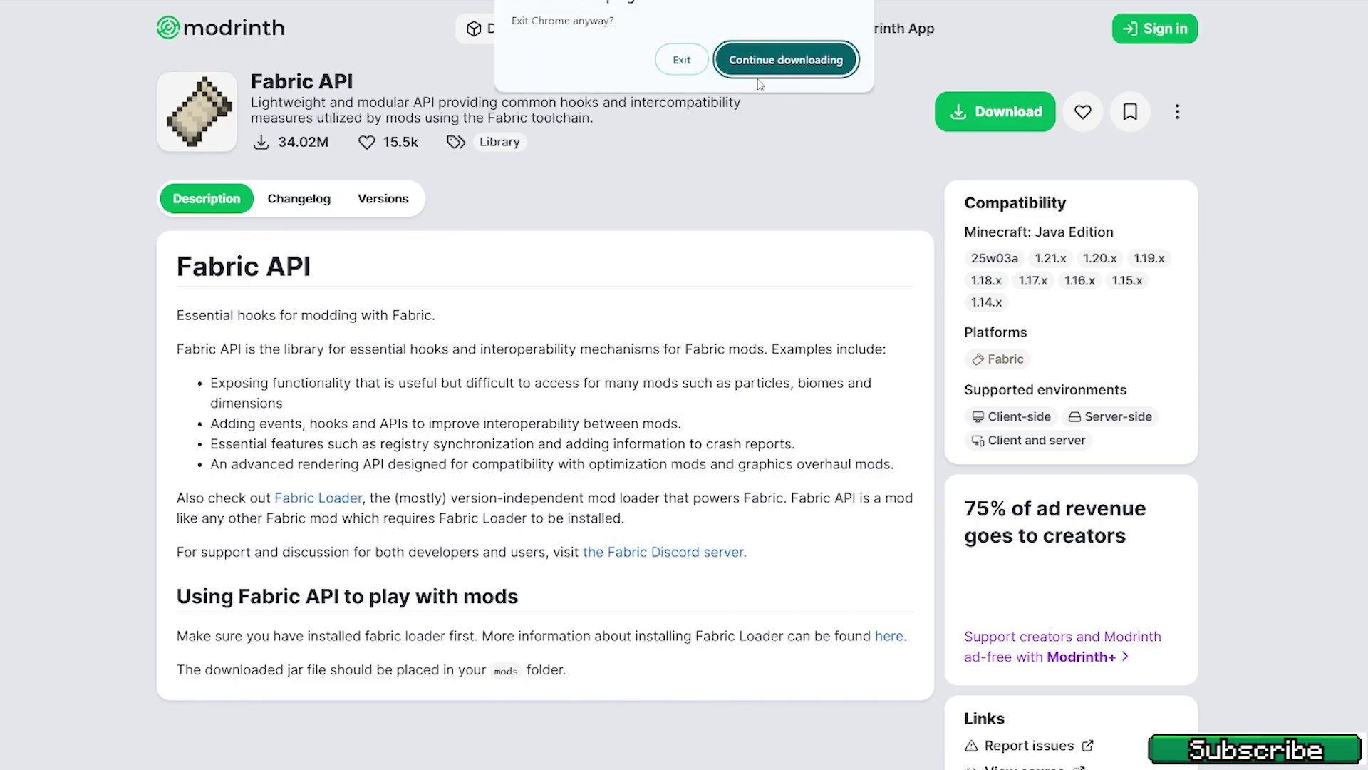
left_click(681, 60)
left_click_drag(451, 166, 613, 420)
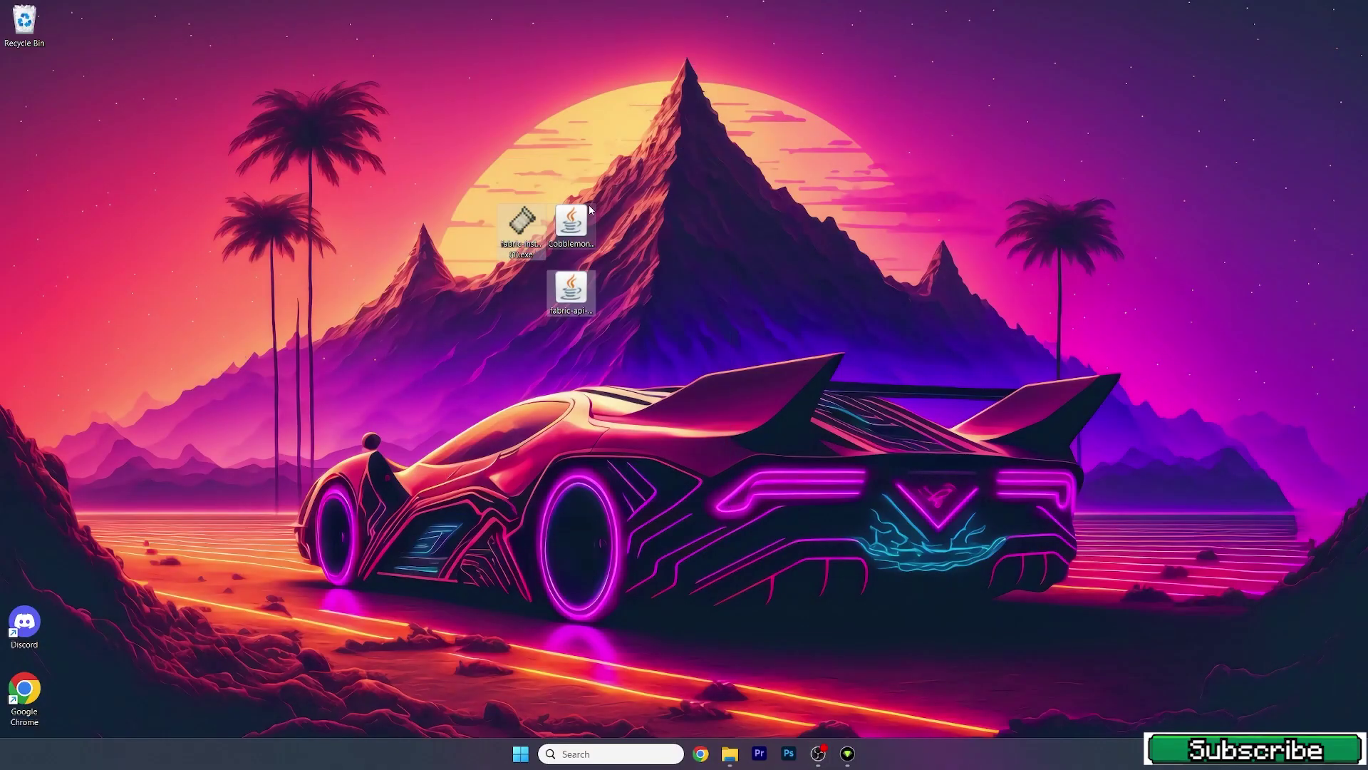
Step: Move the Cobblemon and fabric-api jar files into their own column on the desktop
left_click_drag(590, 209, 590, 275)
left_click(479, 219)
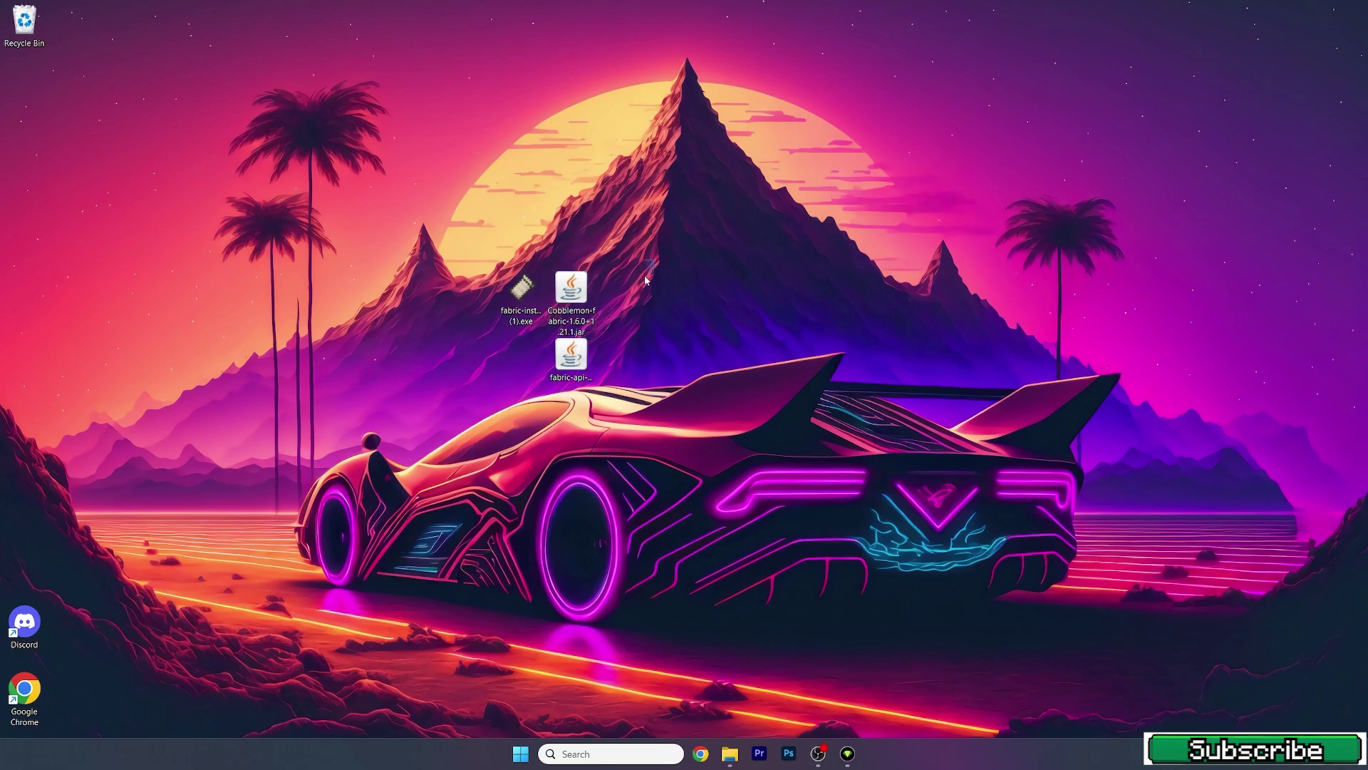
left_click_drag(627, 282, 552, 382)
left_click_drag(571, 293, 670, 292)
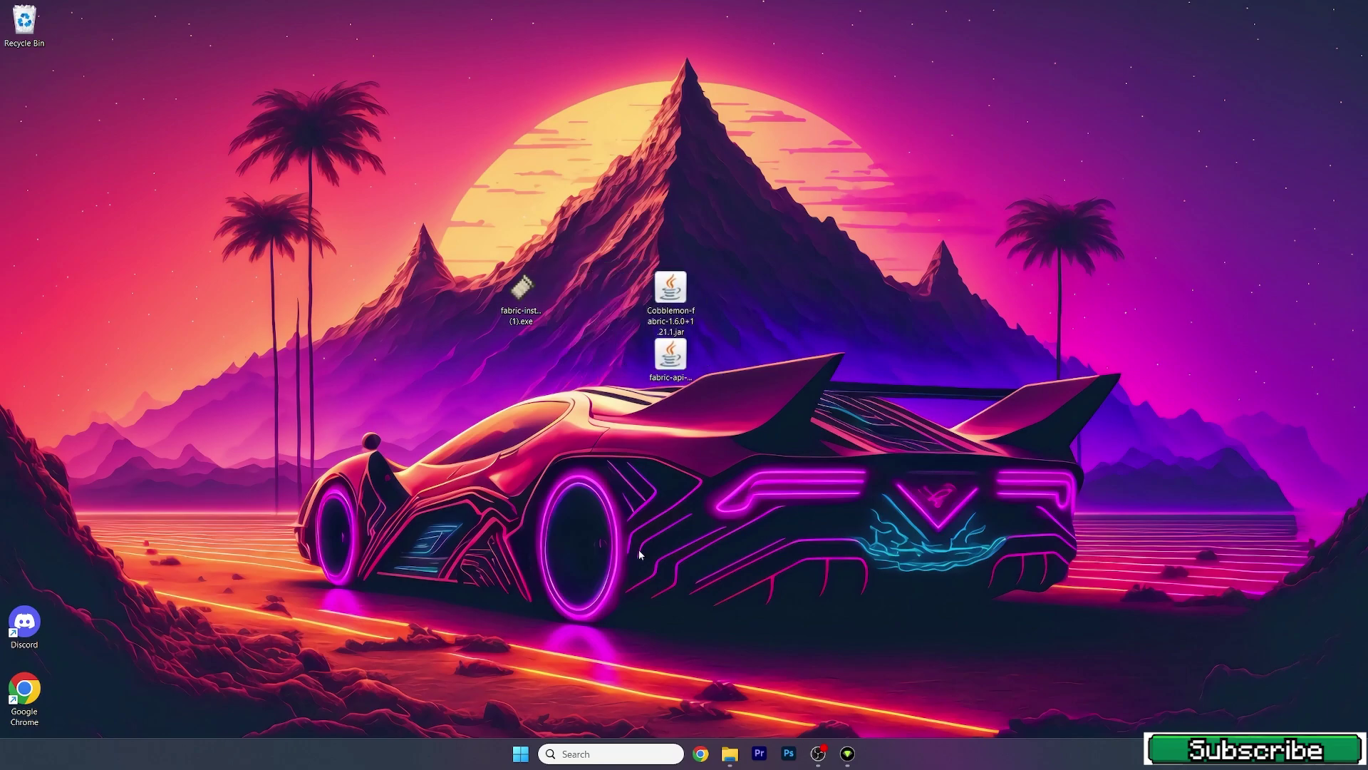
Step: Open the Roaming app-data folder by searching %appdata%
left_click(604, 749)
type("%appd")
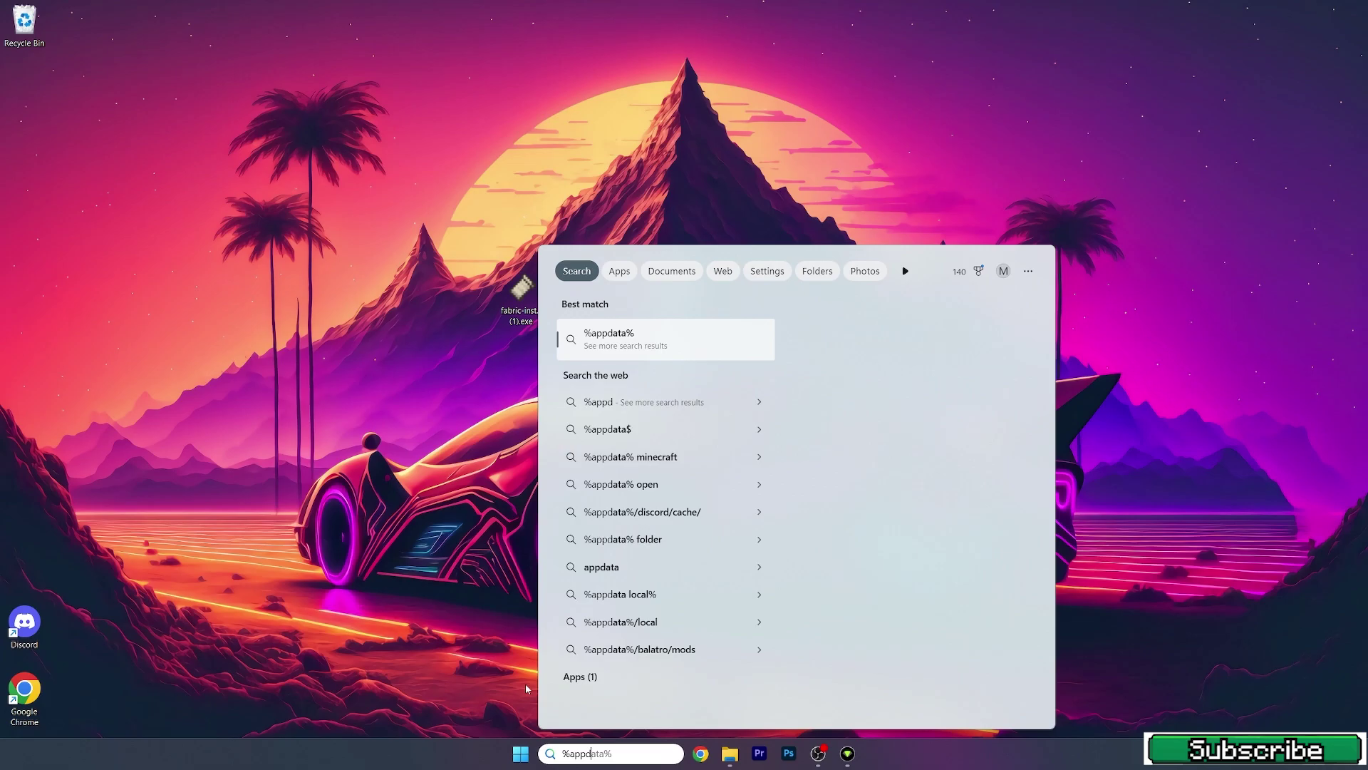
type("a")
type("ta%")
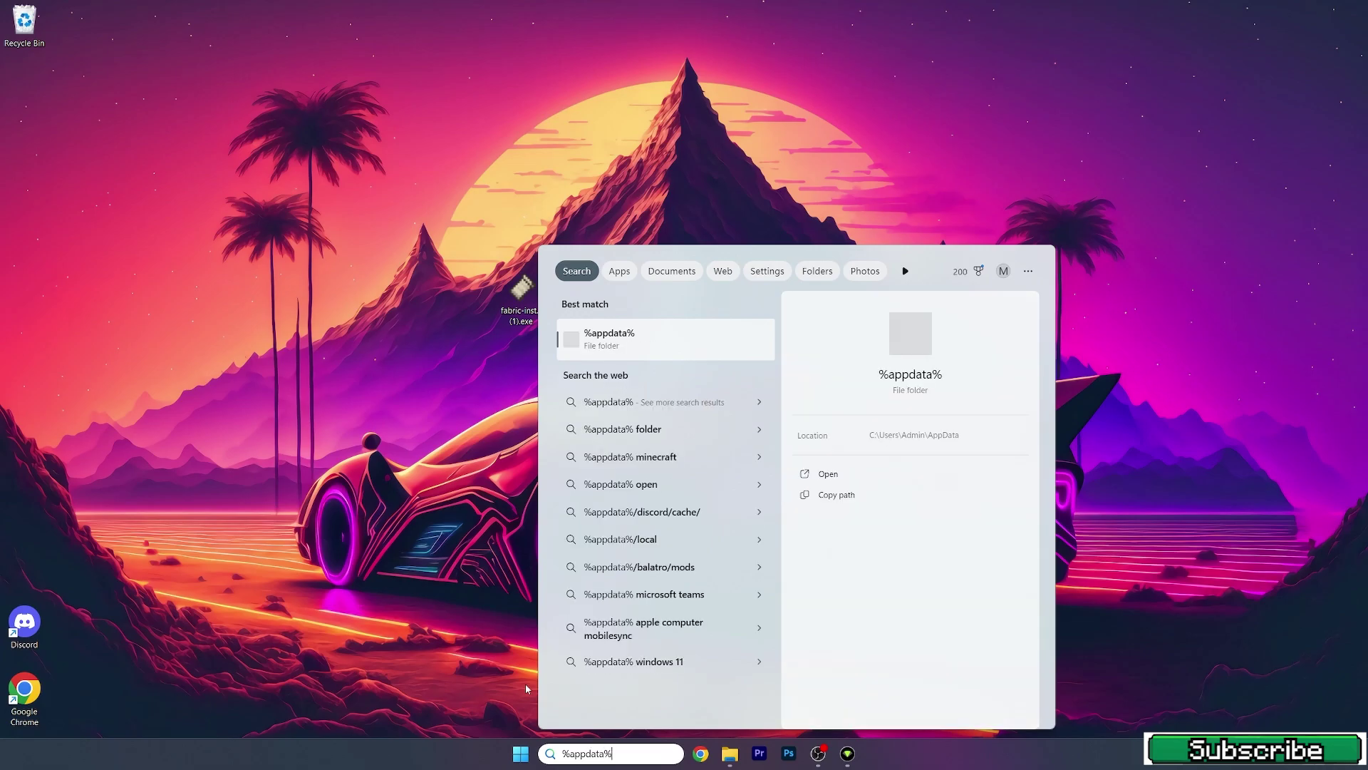
key("Return")
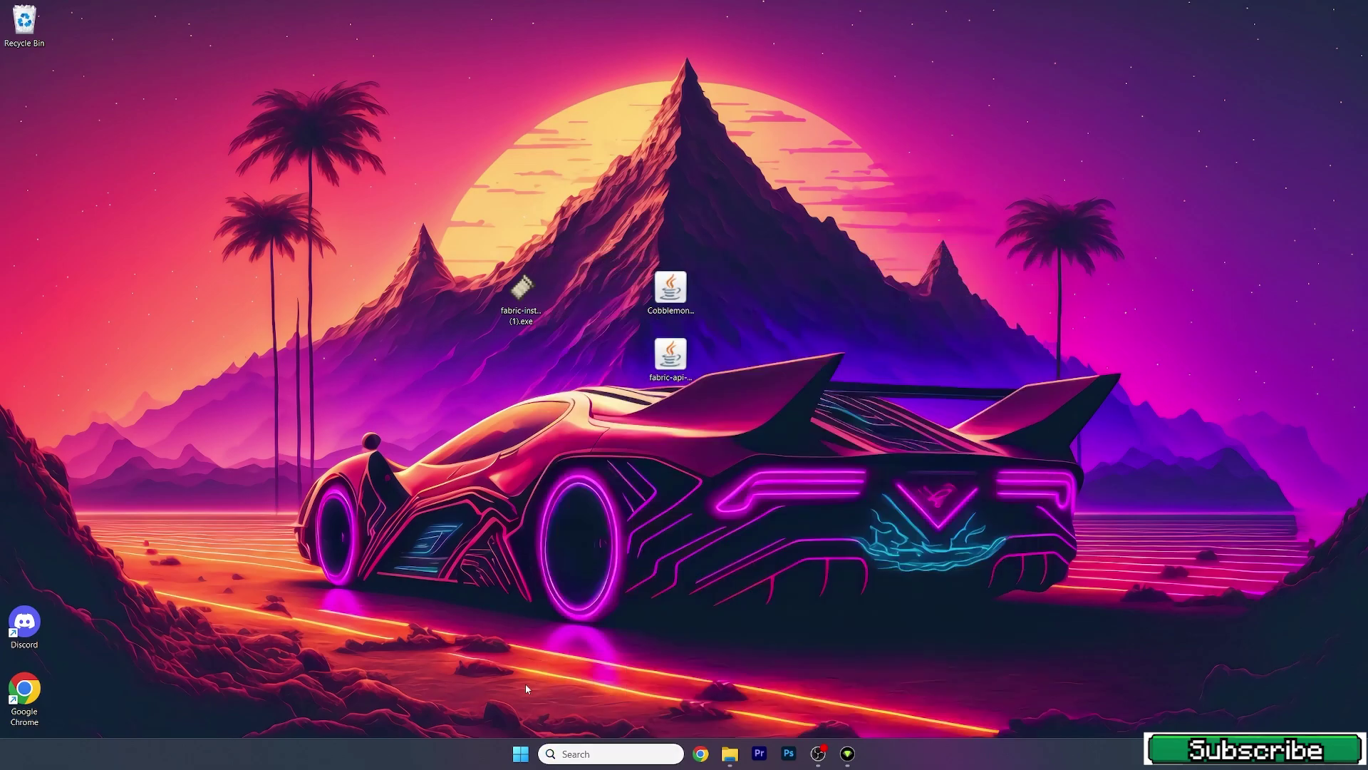
Step: Move the Cobblemon and Fabric API jars into the .minecraft mods folder
left_click_drag(567, 169, 1026, 199)
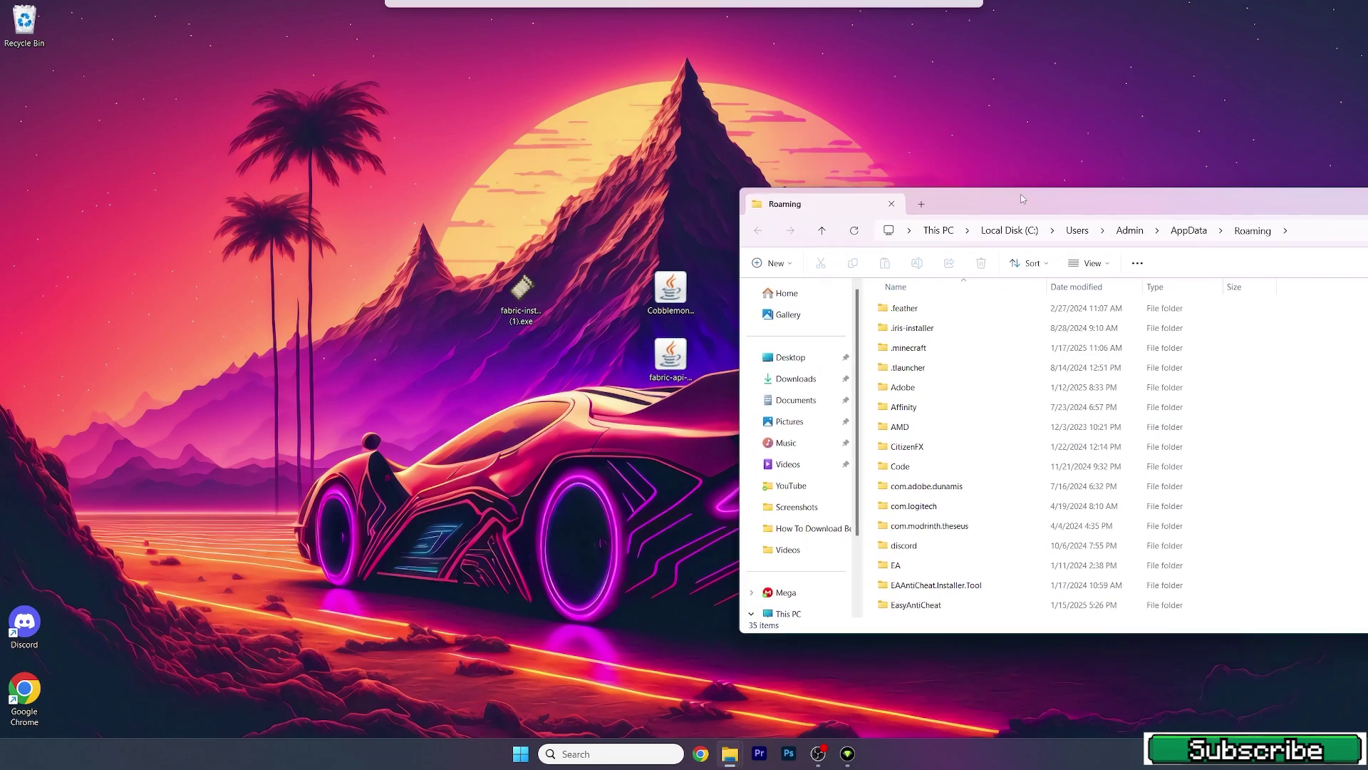
double_click(924, 348)
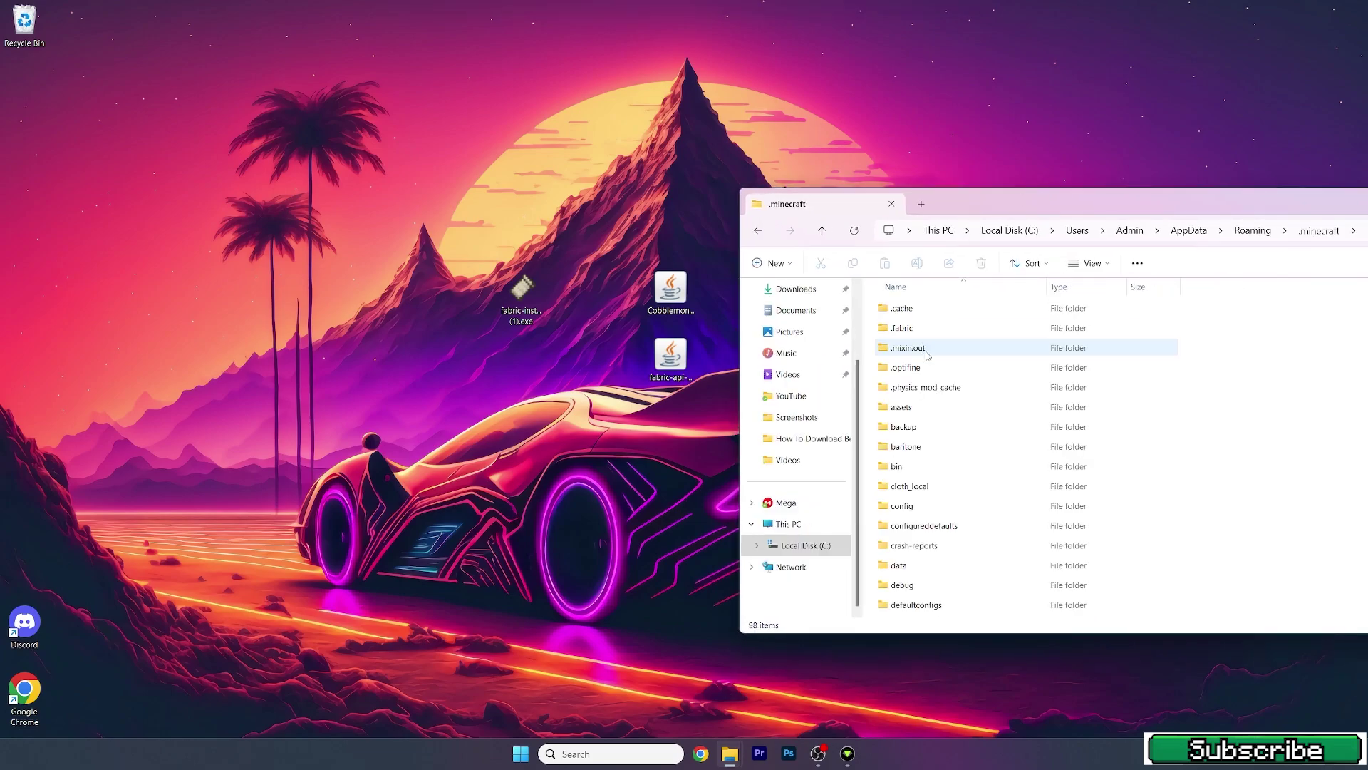
scroll(927, 354, "down", 5)
double_click(901, 327)
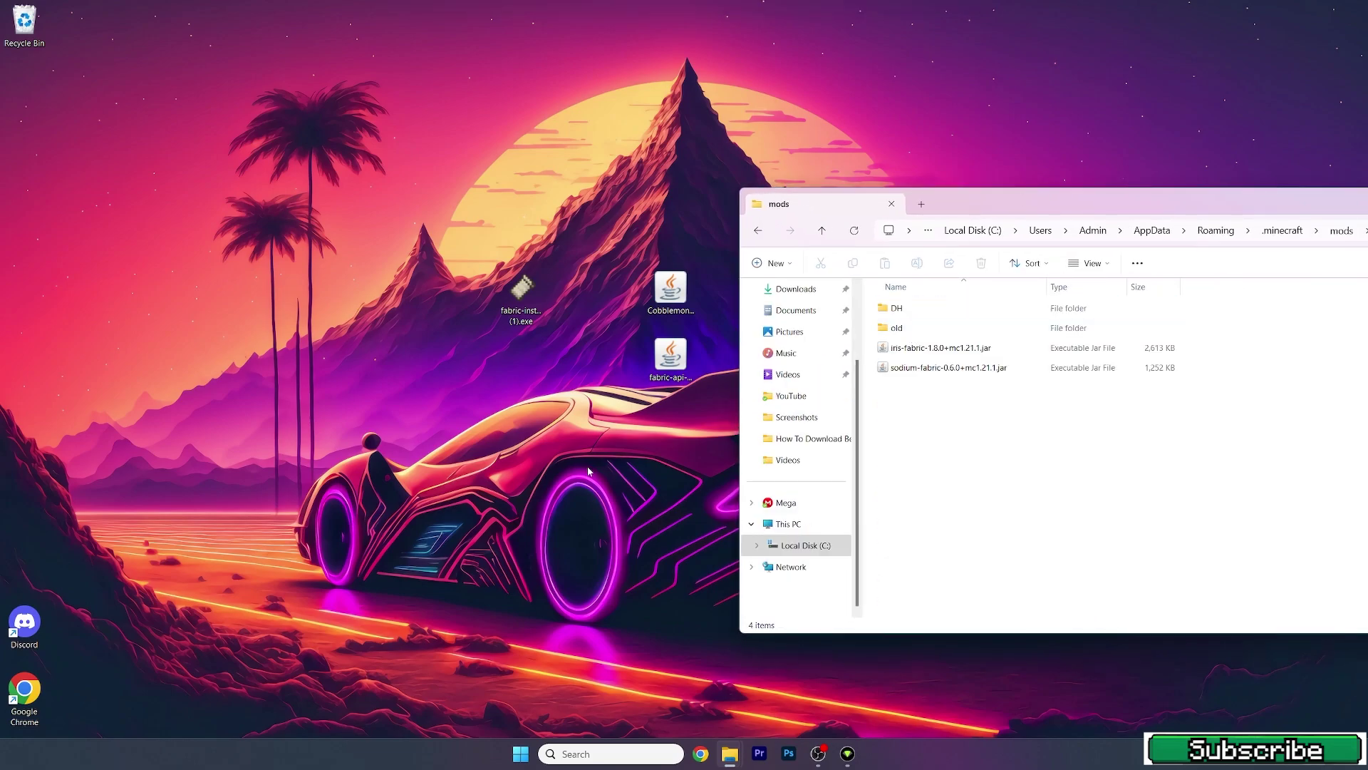
left_click_drag(593, 464, 690, 306)
left_click_drag(670, 289, 965, 449)
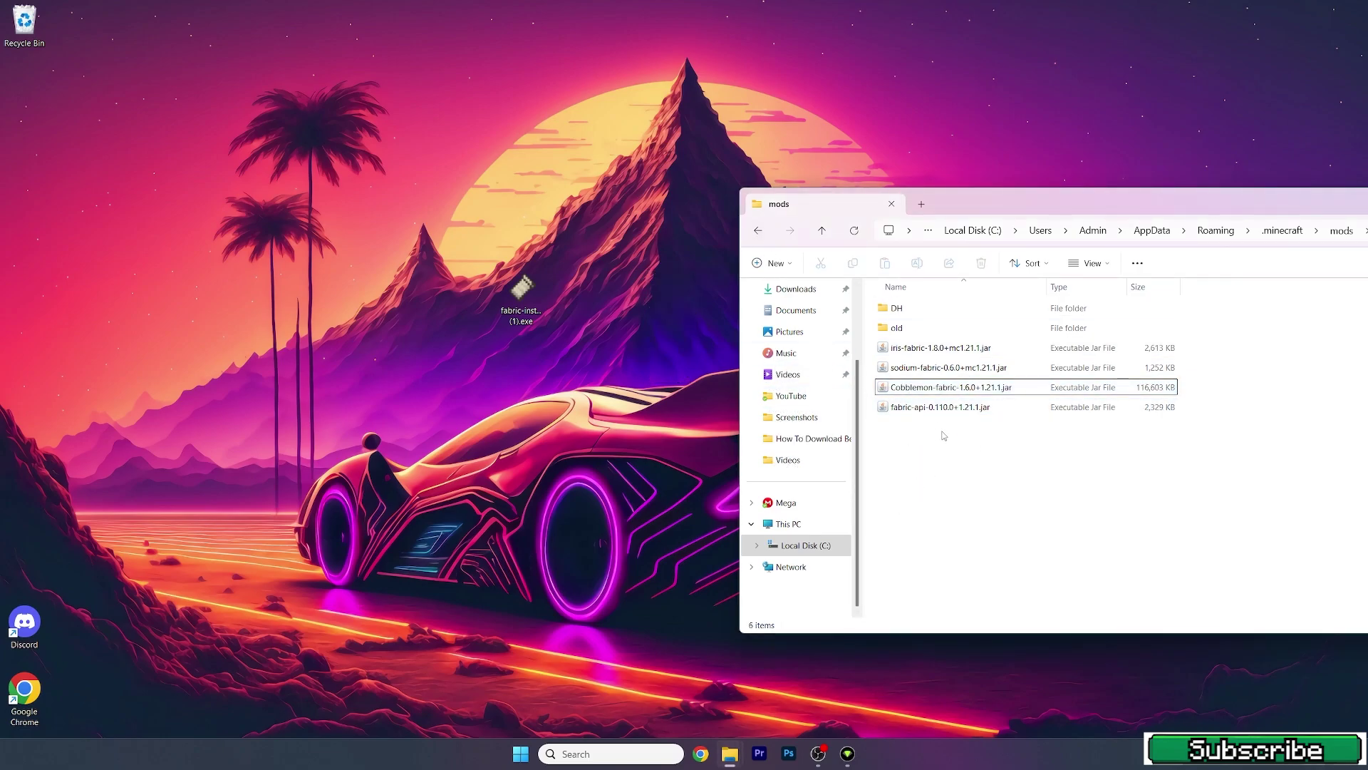
Step: Open the .minecraft versions folder and launch the Fabric installer
left_click(758, 230)
scroll(912, 357, "down", 8)
left_click(909, 306)
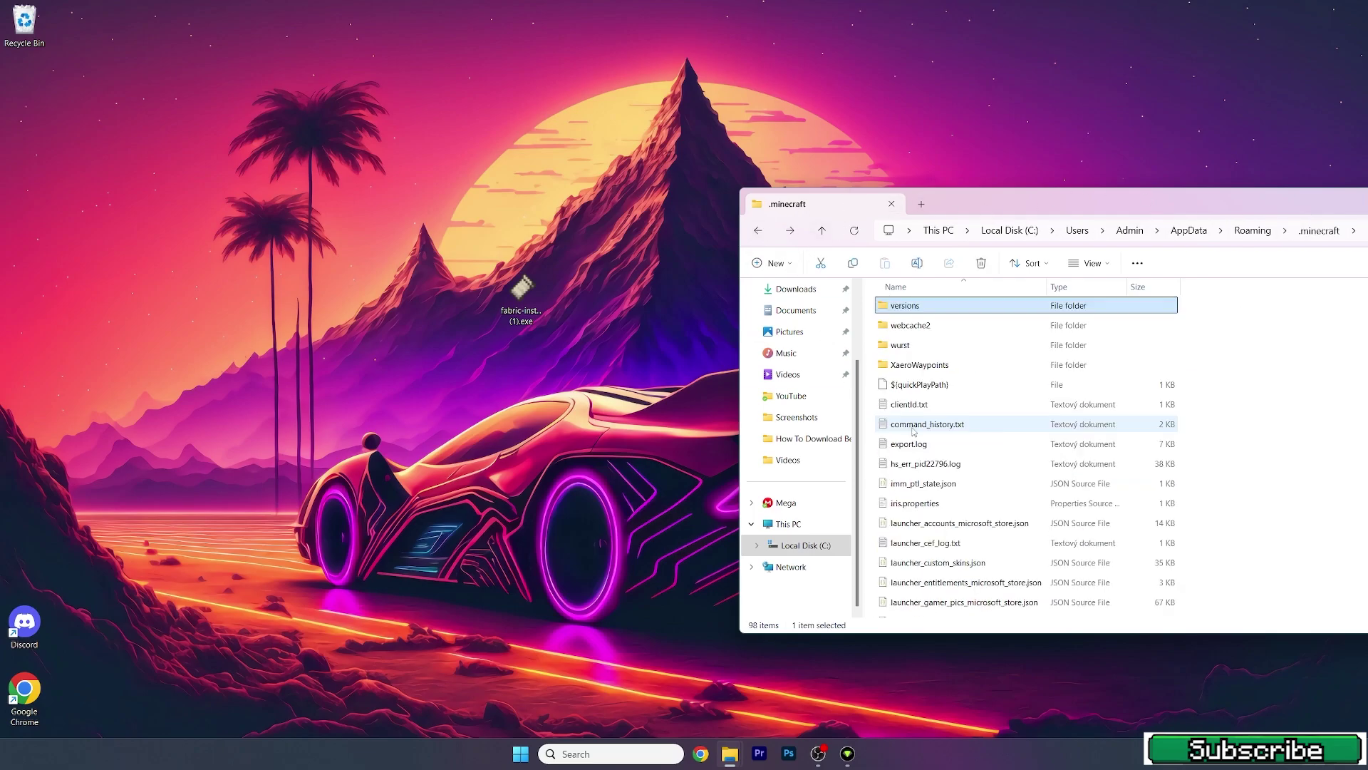
double_click(909, 314)
double_click(529, 304)
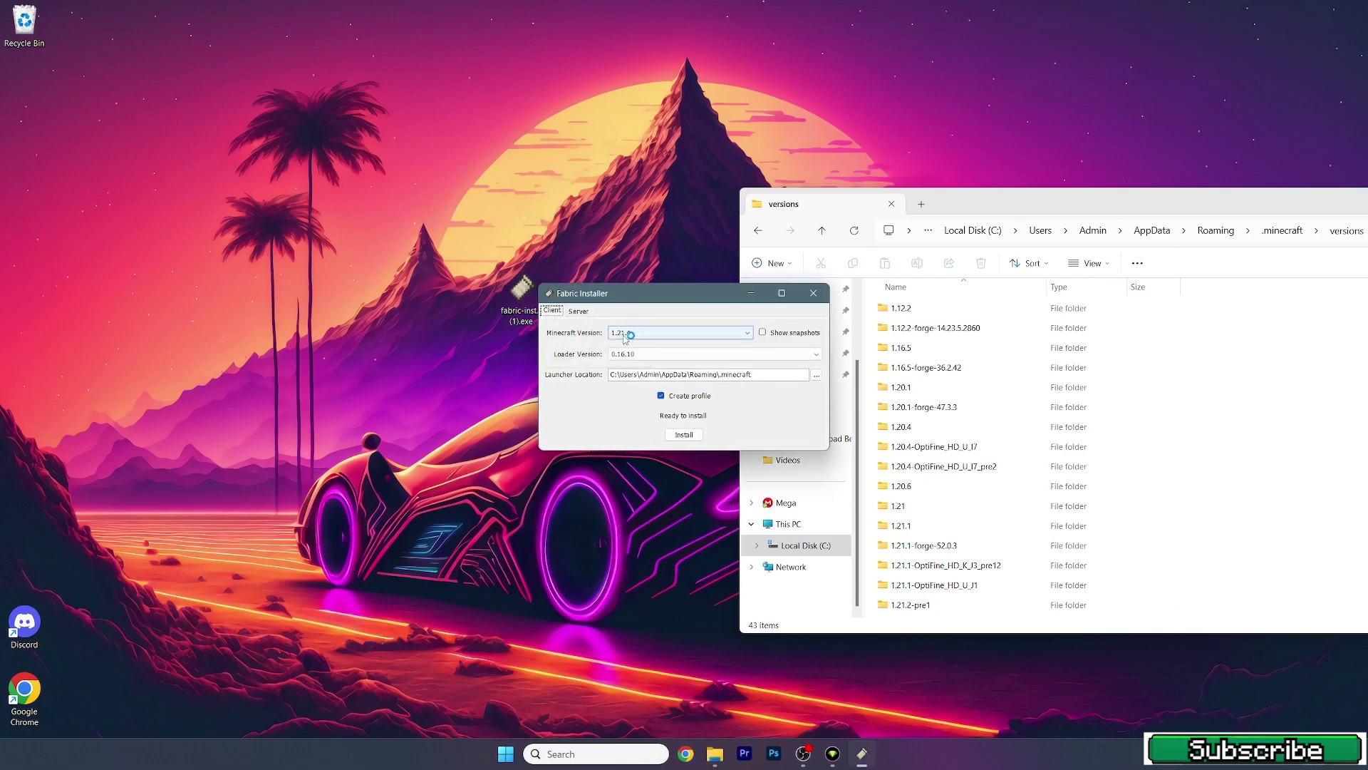
Step: Install Fabric for Minecraft 1.21.1, dismiss the success message, and close the installer
left_click(626, 334)
left_click(607, 337)
left_click(692, 434)
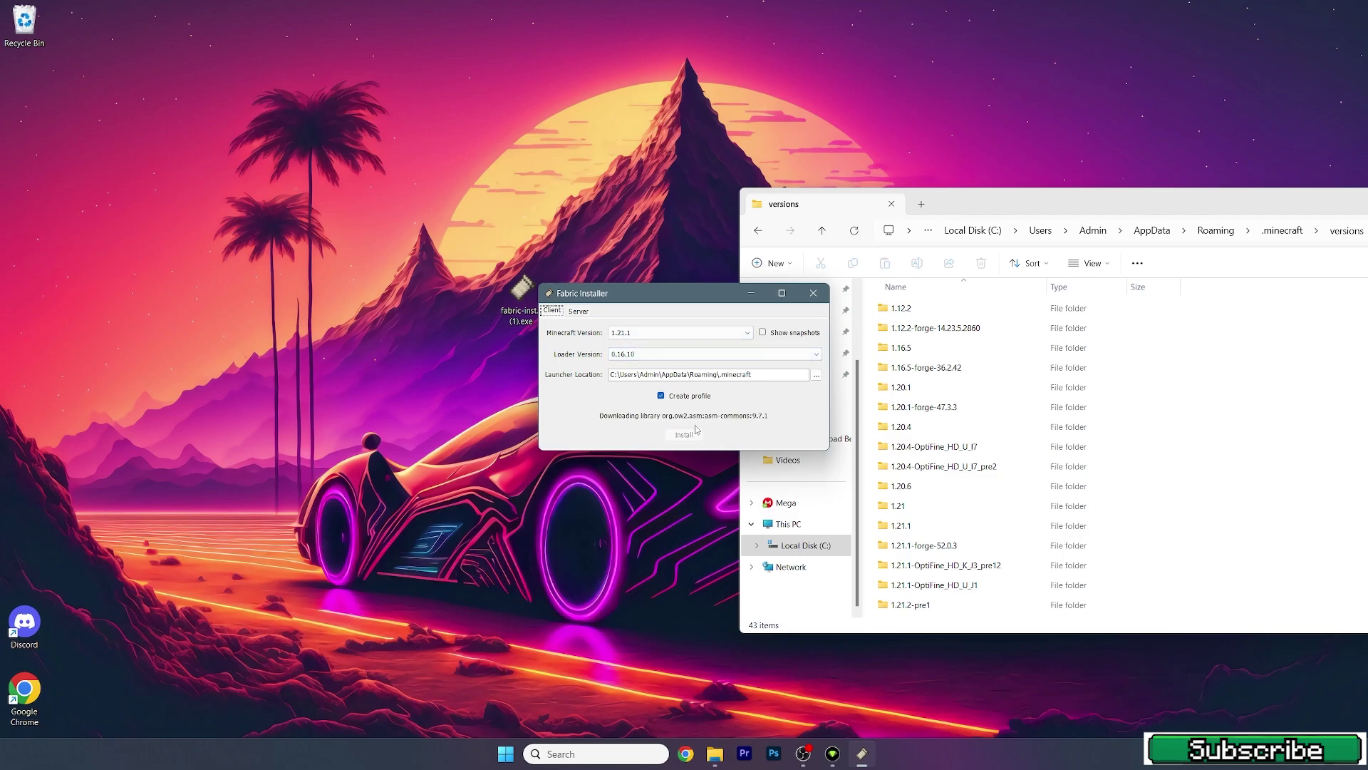
left_click(684, 396)
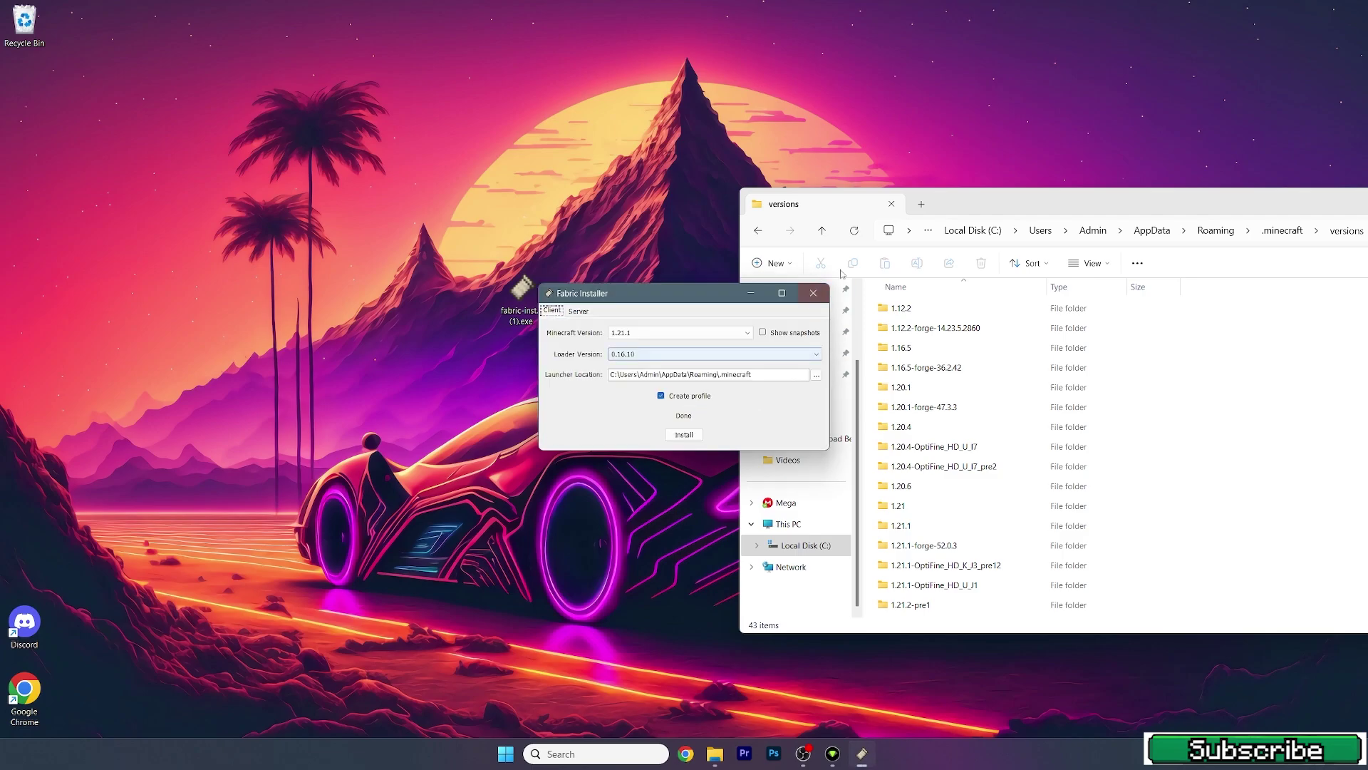
left_click(813, 293)
left_click_drag(980, 205, 489, 196)
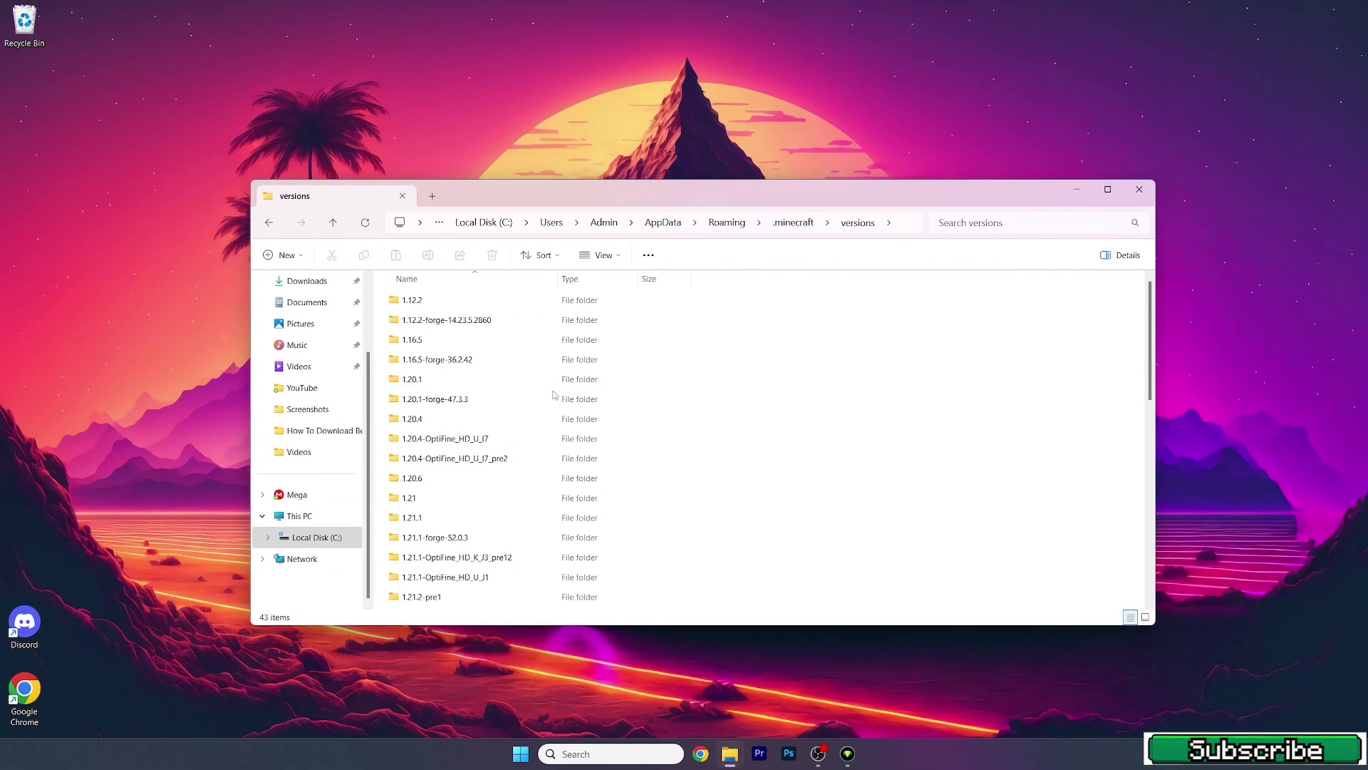
Step: Find and select the new fabric-loader-0.16.10-1.21.1 folder in versions
scroll(783, 439, "down", 9)
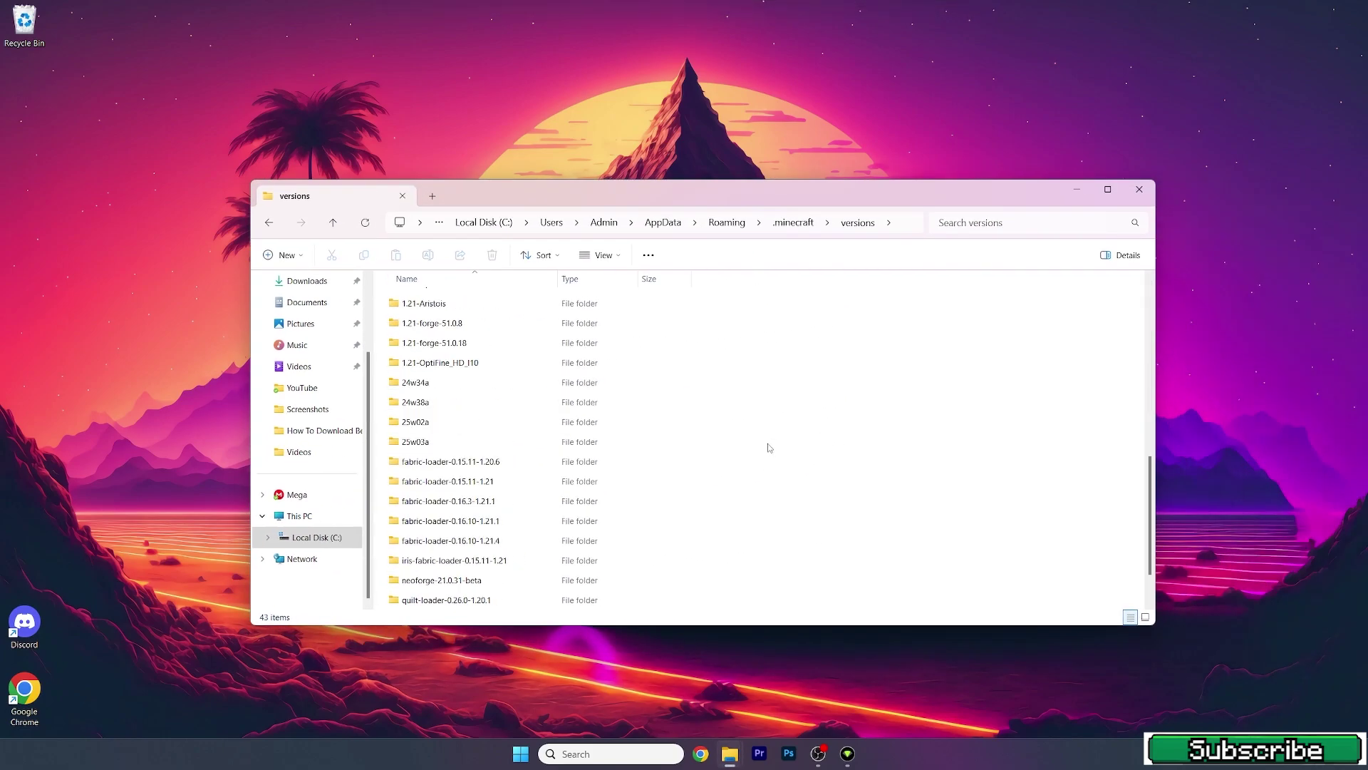
scroll(698, 448, "down", 1)
left_click(481, 463)
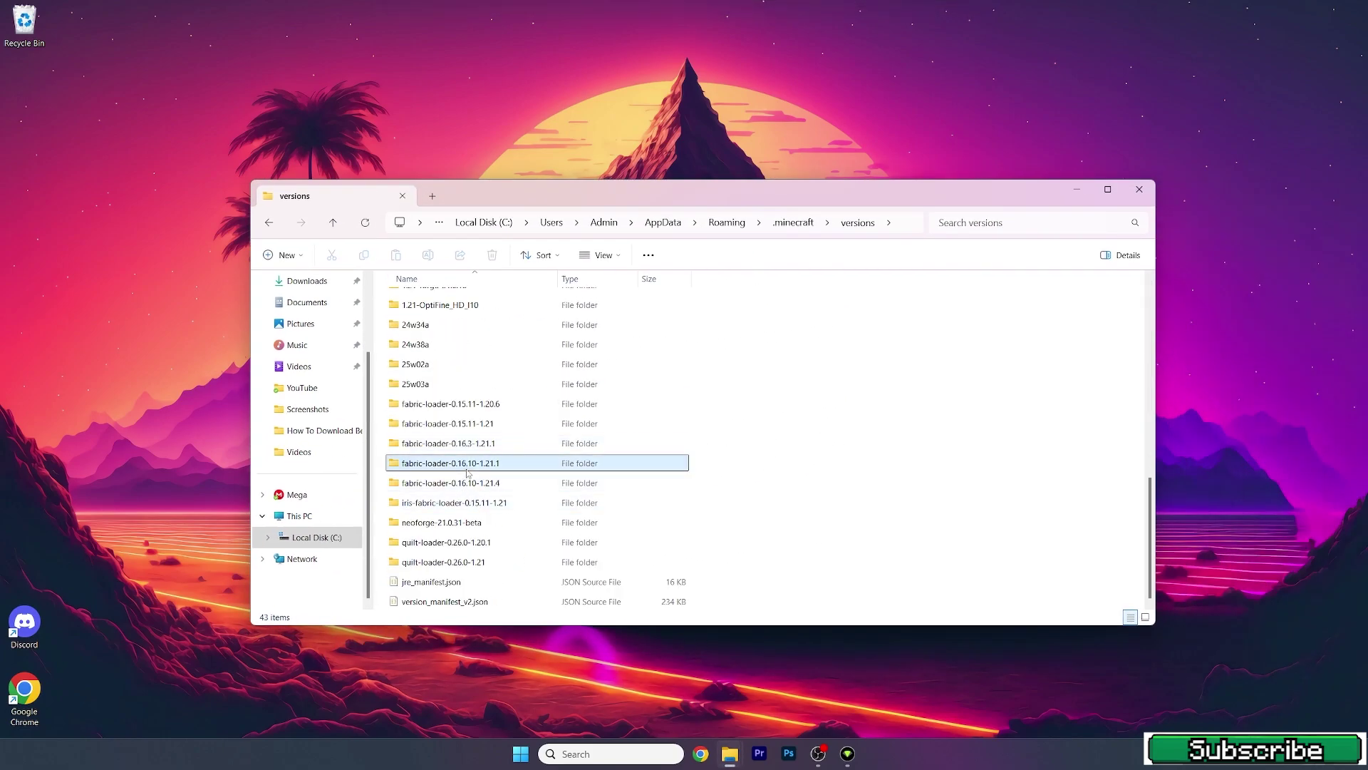
Step: Close File Explorer and start Minecraft Launcher from the Start menu
left_click(1127, 191)
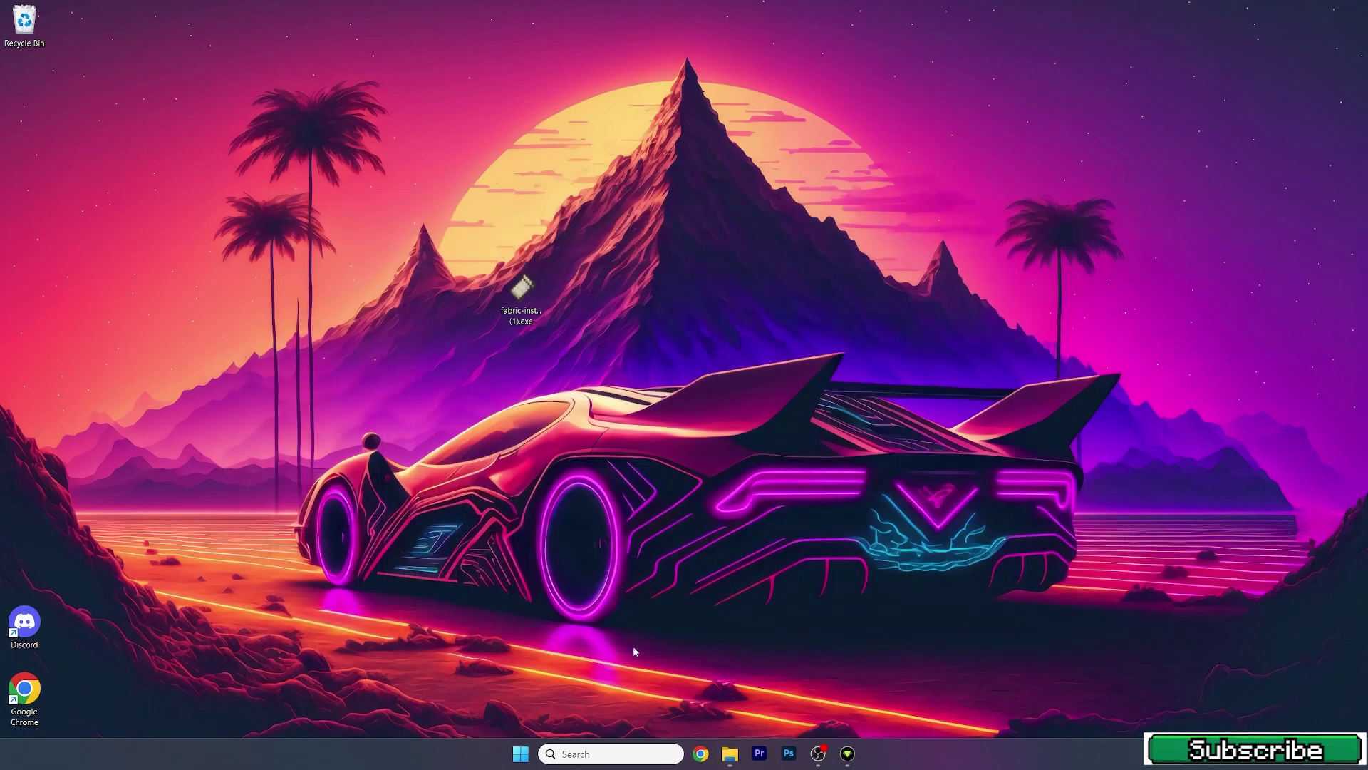
key("super")
left_click(721, 361)
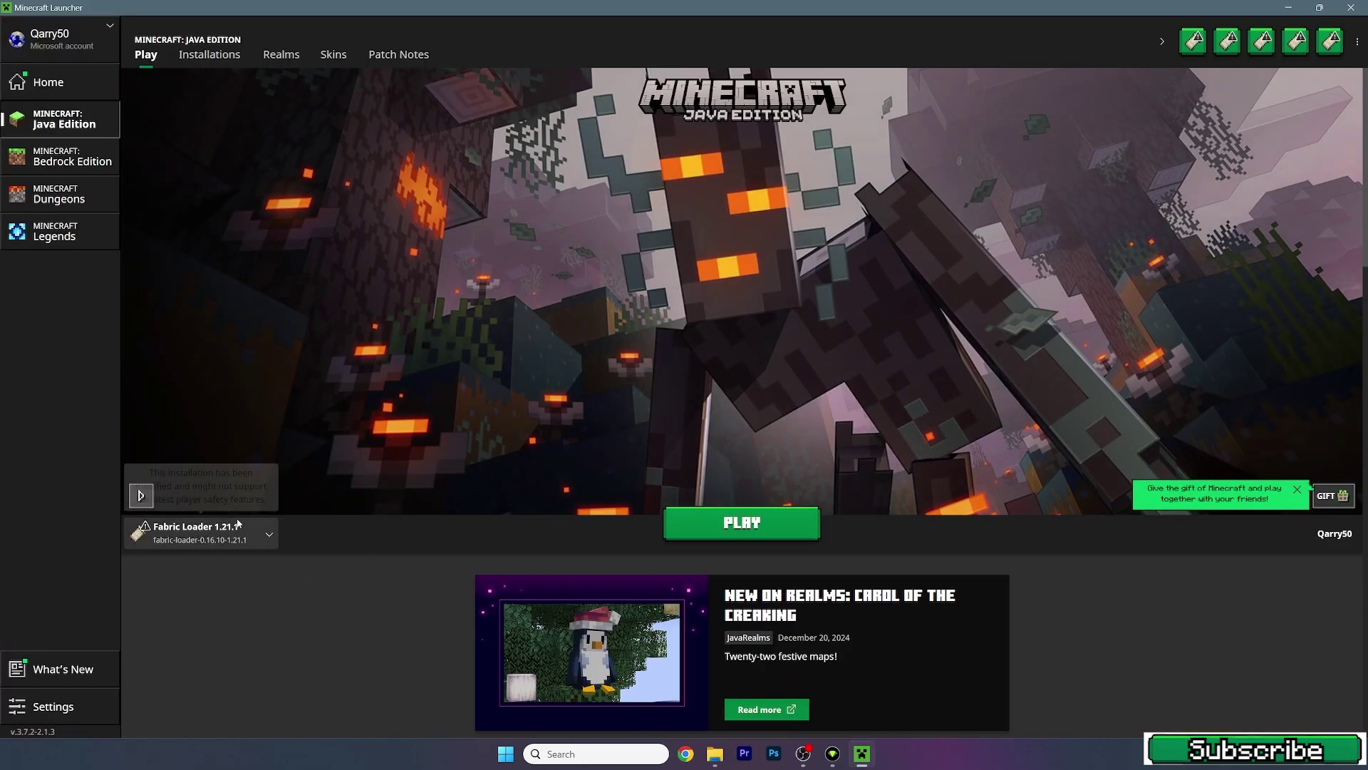
Step: Check the Fabric Loader 1.21 installation's -Xmx16G JVM argument, save it, and return to Play
left_click(205, 50)
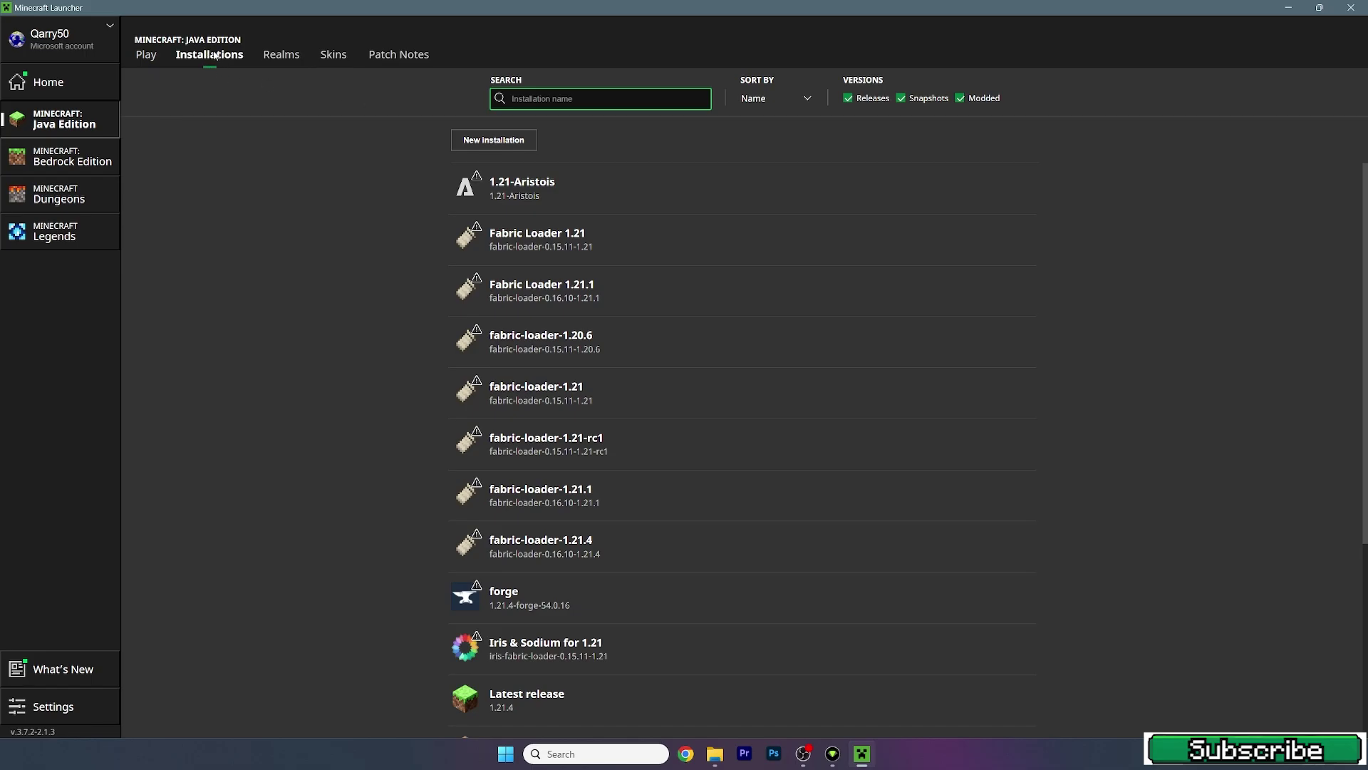
left_click(1024, 241)
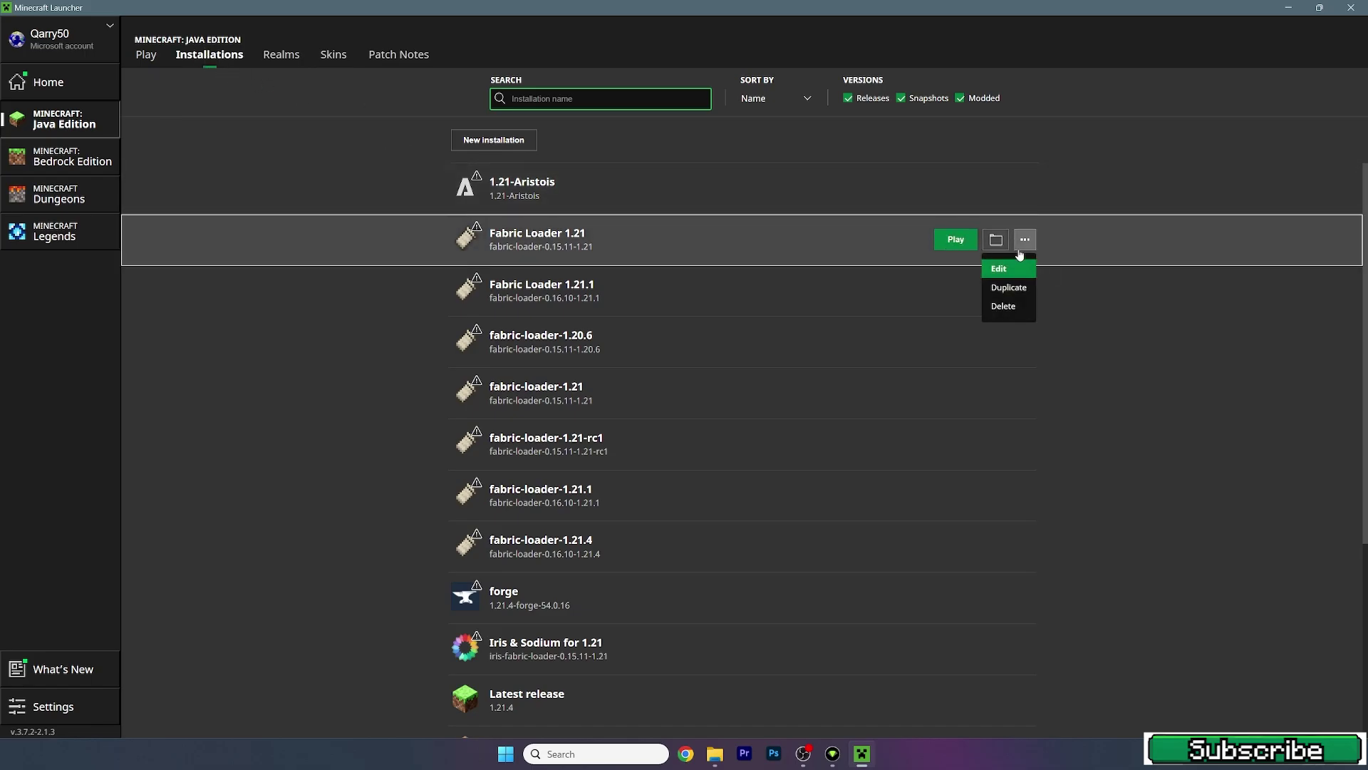
left_click(1016, 270)
left_click(847, 341)
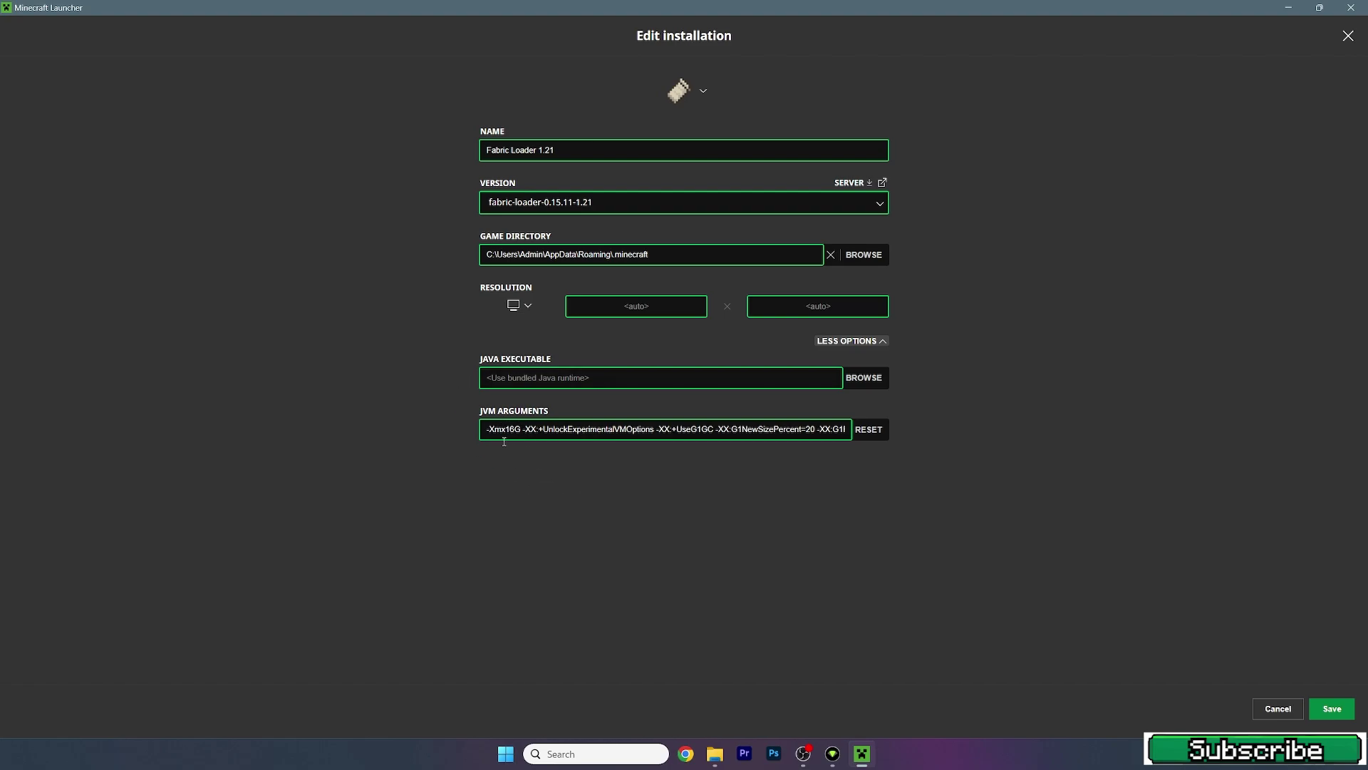
left_click_drag(514, 429, 506, 428)
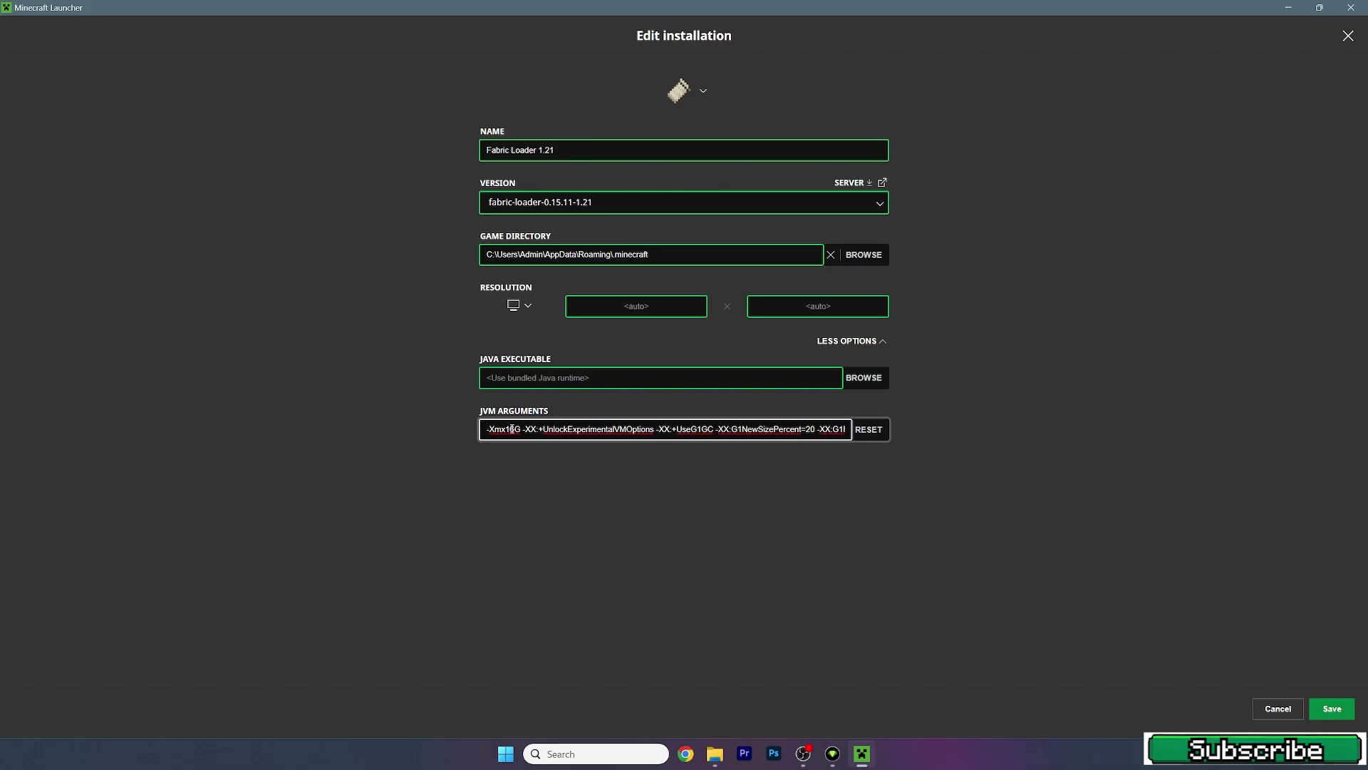
left_click(1332, 709)
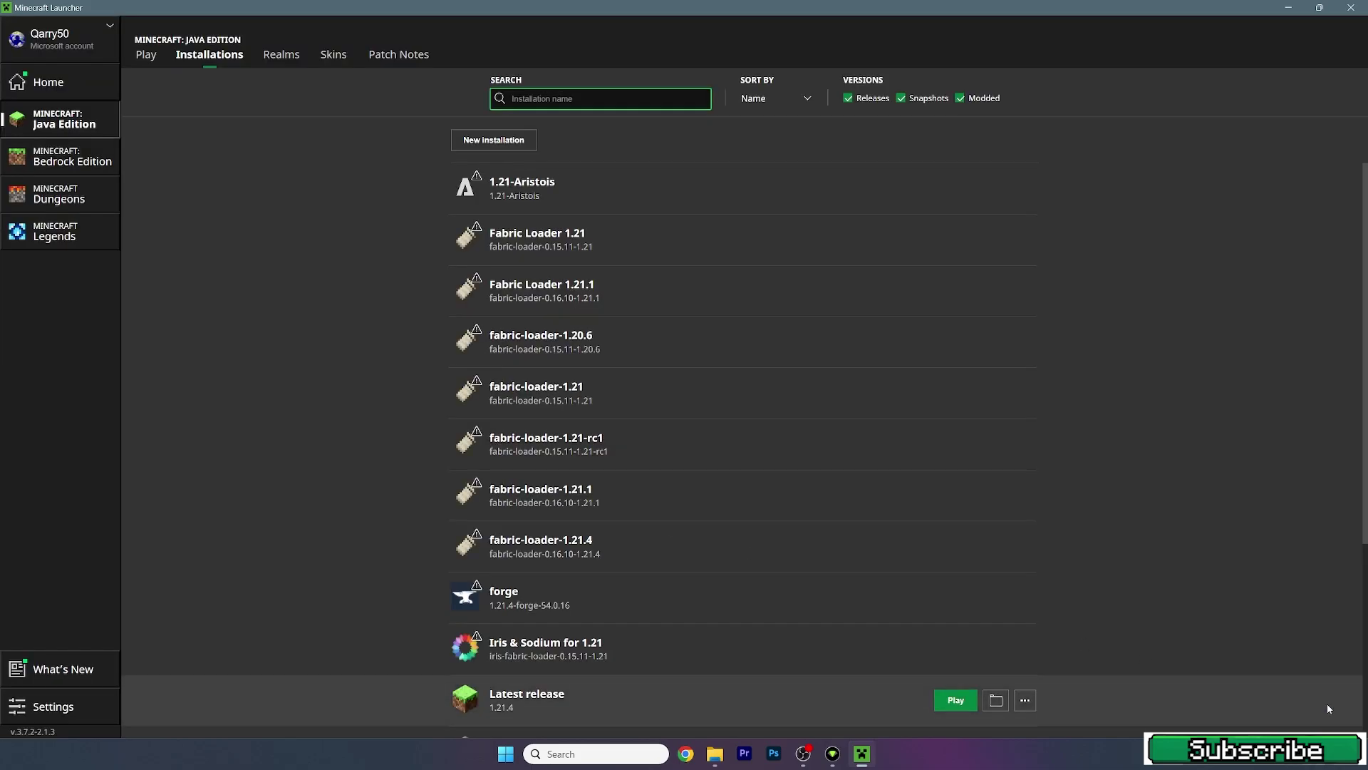
left_click(141, 55)
Step: Launch Minecraft with the Fabric Loader 1.21.1 installation
left_click(730, 525)
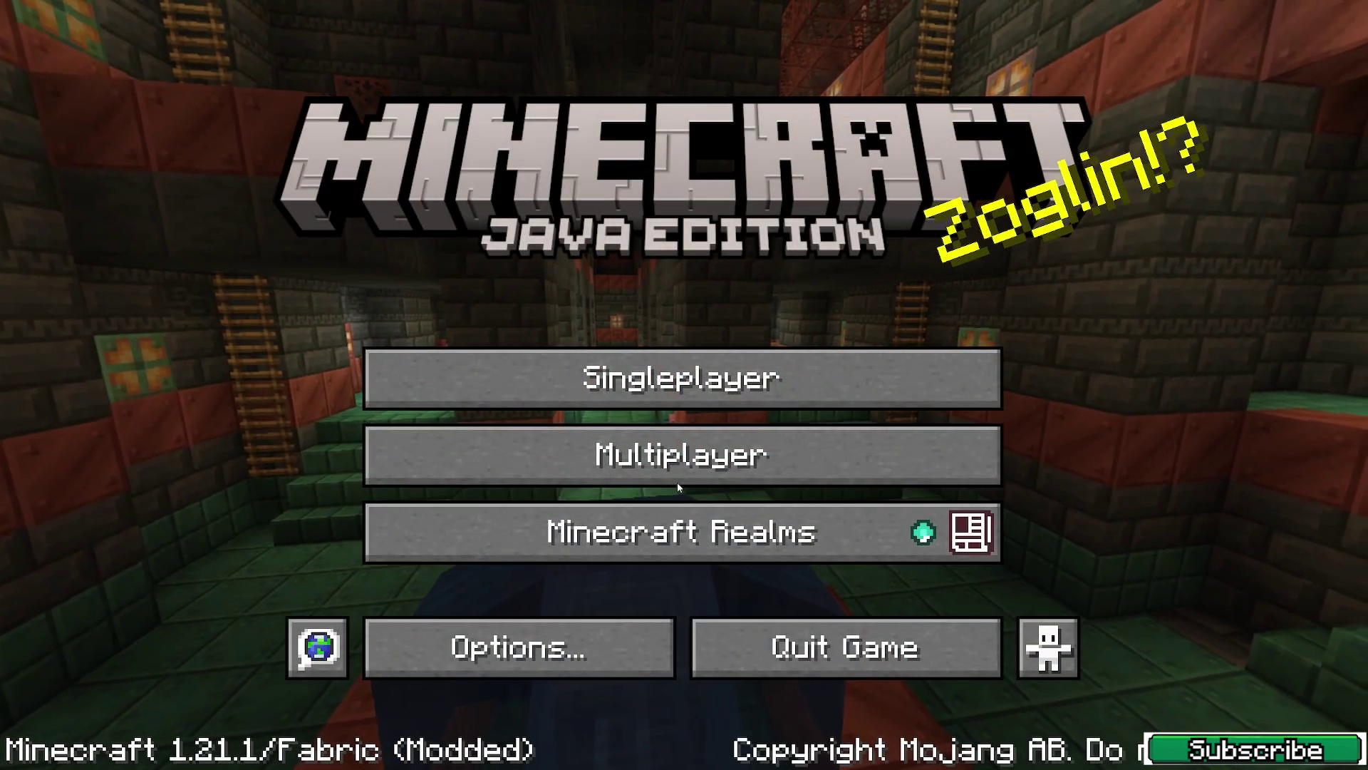
Step: Load the Cobblemon singleplayer world and view the Cobblemon blocks page in the creative inventory
left_click(622, 364)
double_click(559, 235)
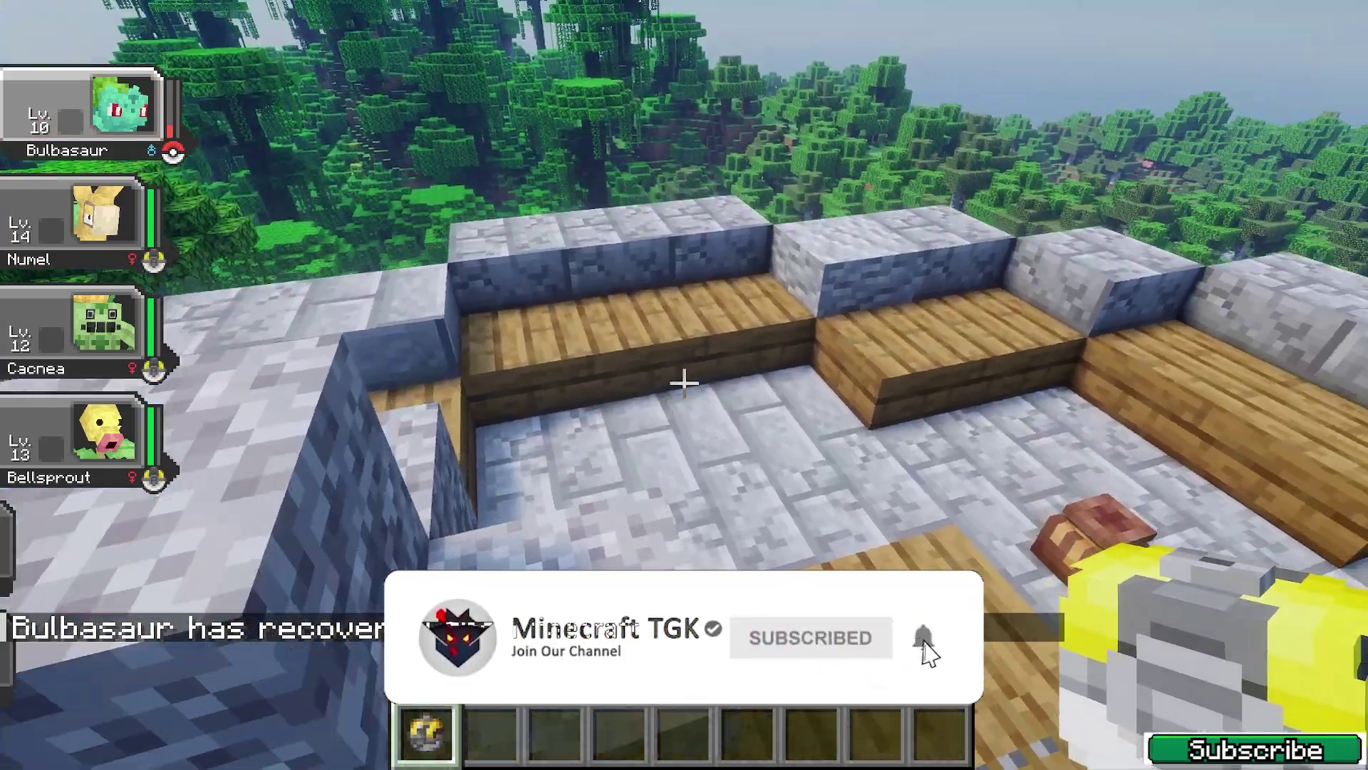
key("e")
left_click(958, 201)
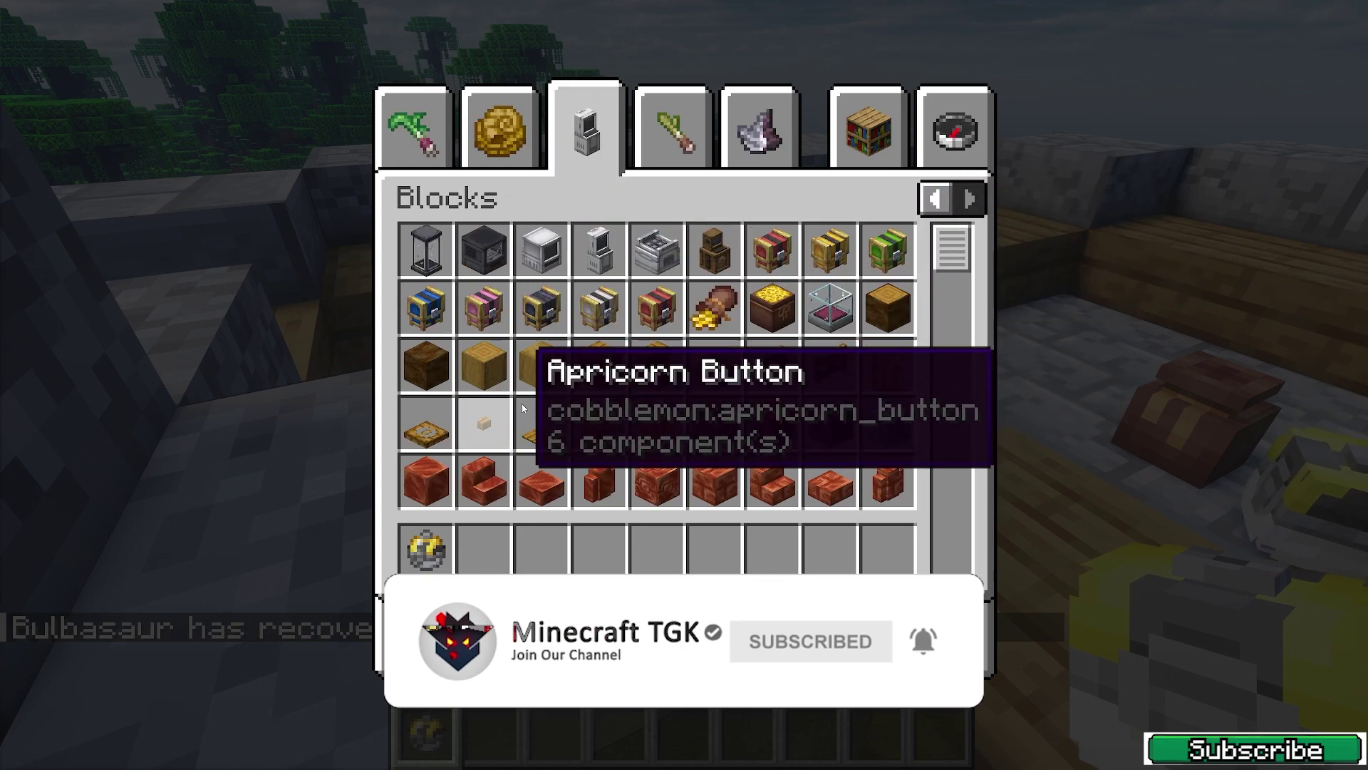
key("e")
Step: Switch to hotbar slot 2, reload the shaders, and step back from the wild level-25 Pokémon
right_click(684, 384)
key("2")
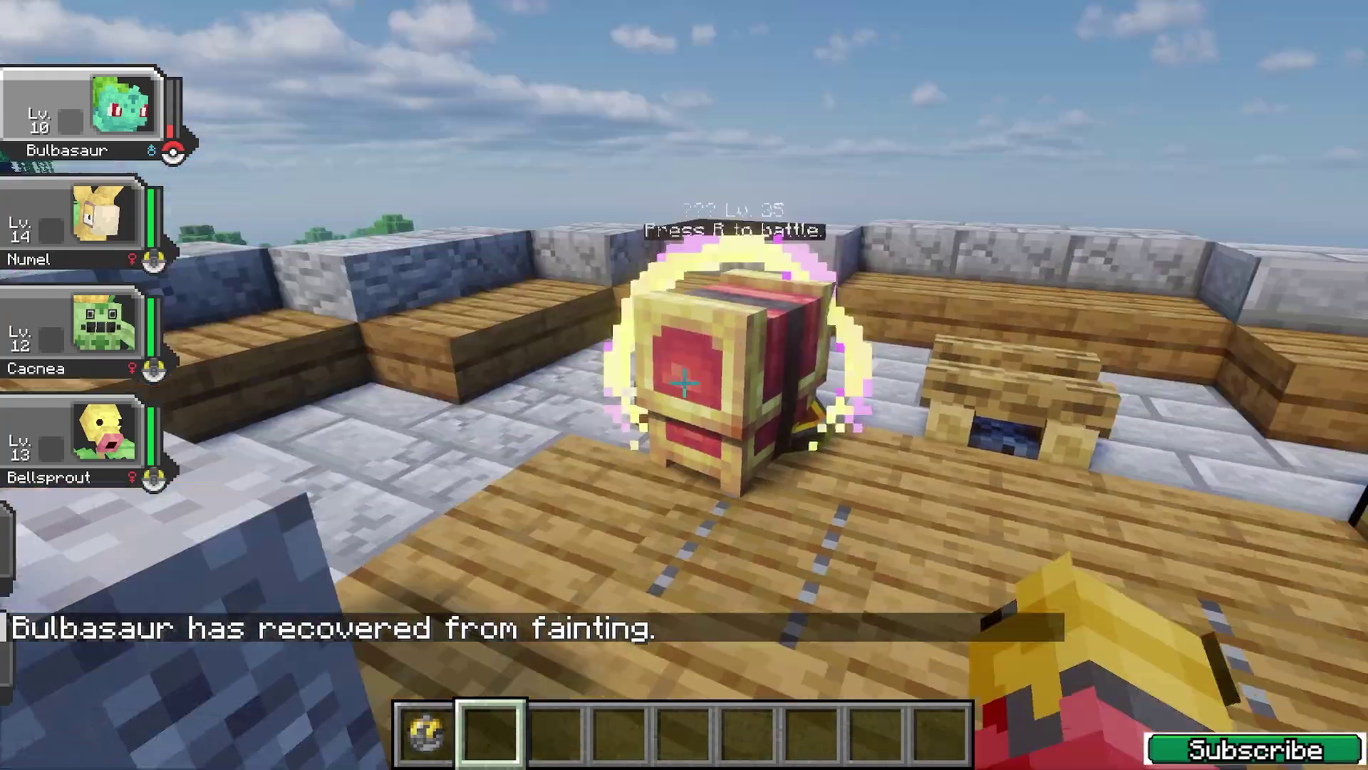
key("r")
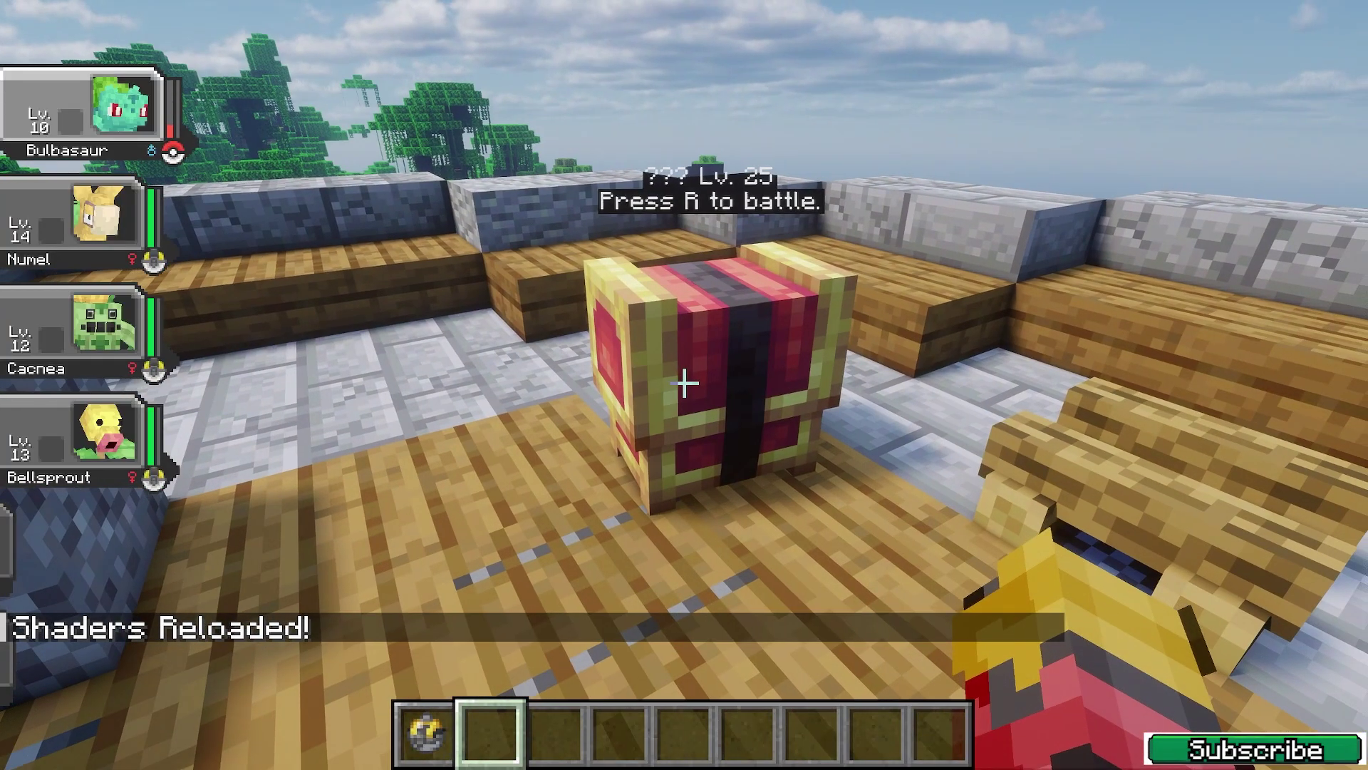
key("r")
key("r")
key("r")
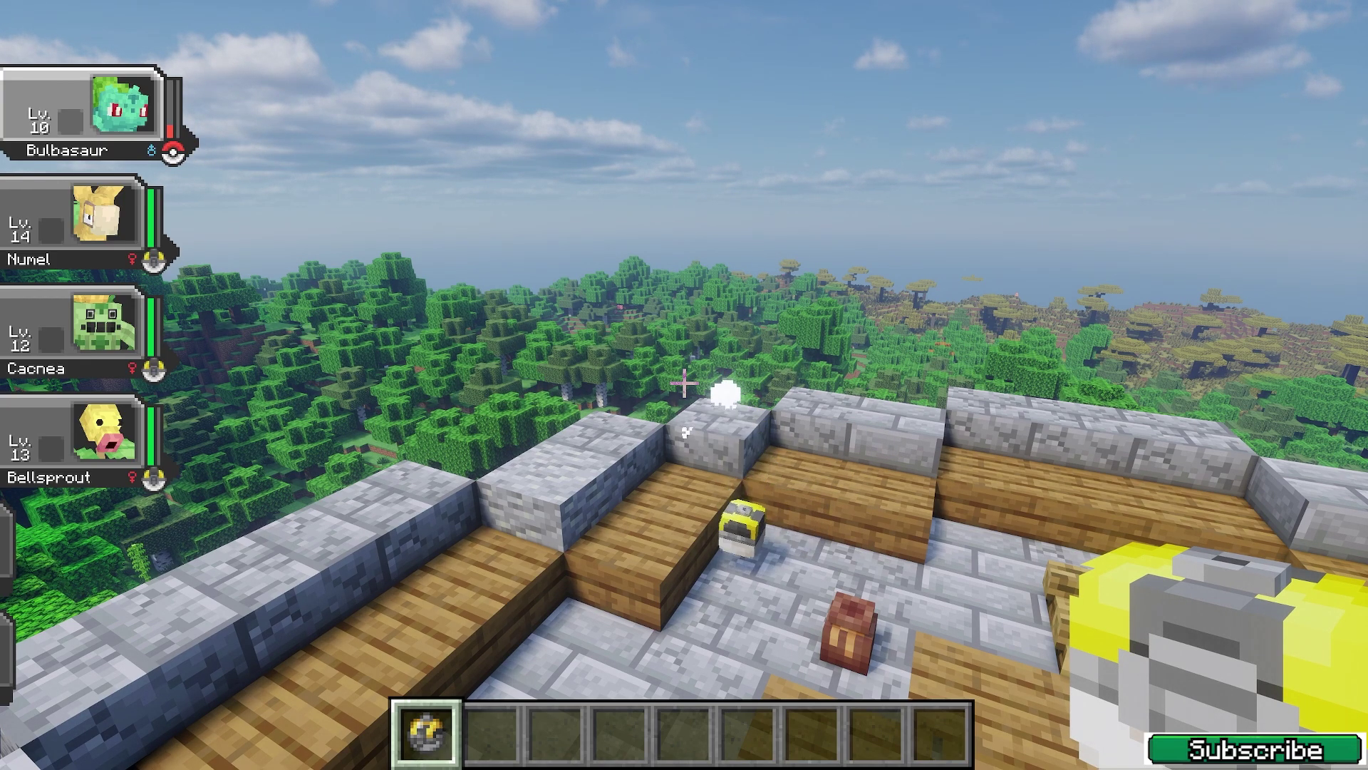
key("s")
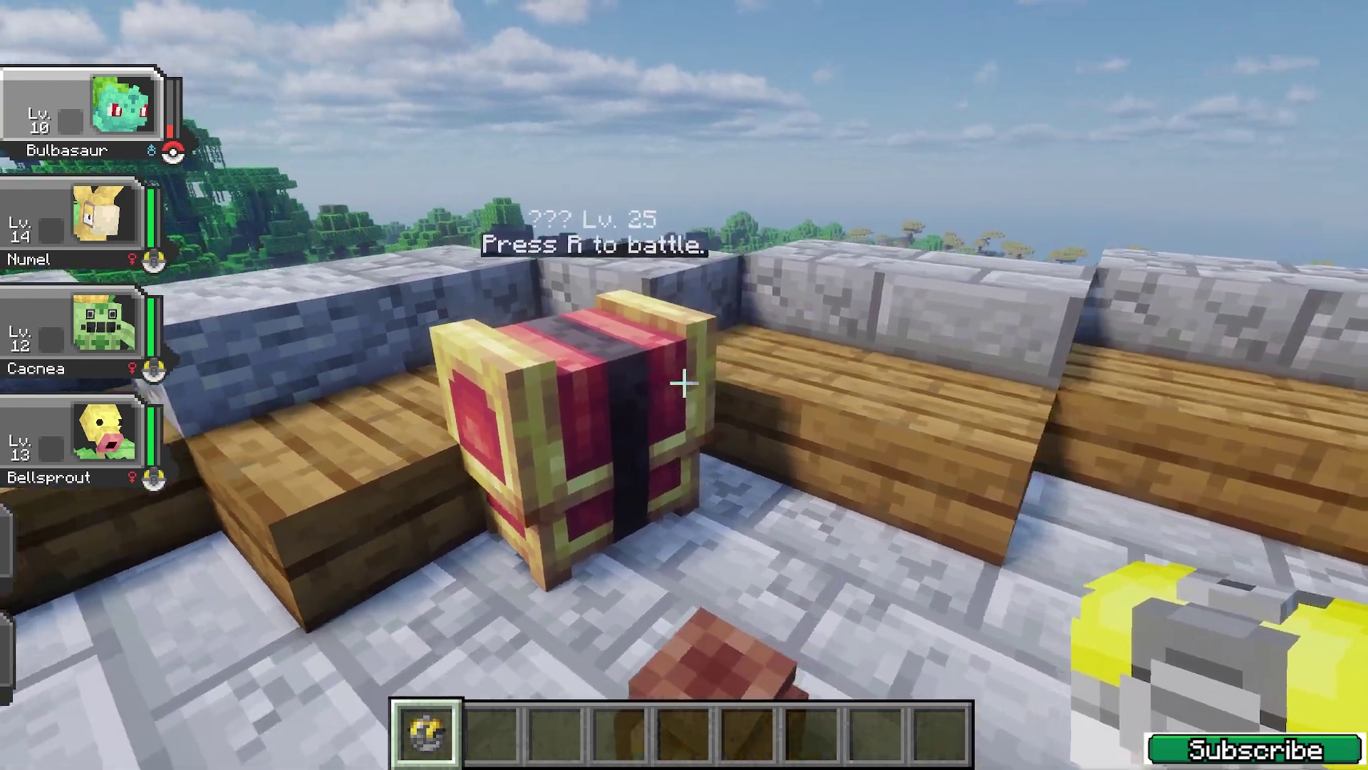